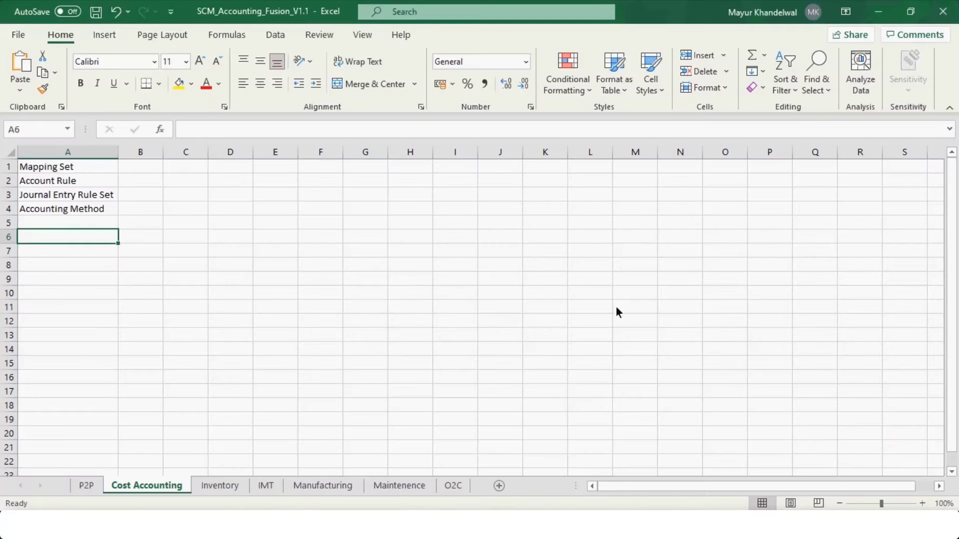
pyautogui.click(70, 254)
pyautogui.press('Up')
pyautogui.press('Up')
pyautogui.press('Up')
pyautogui.press('Up')
pyautogui.press('Up')
pyautogui.press('Up')
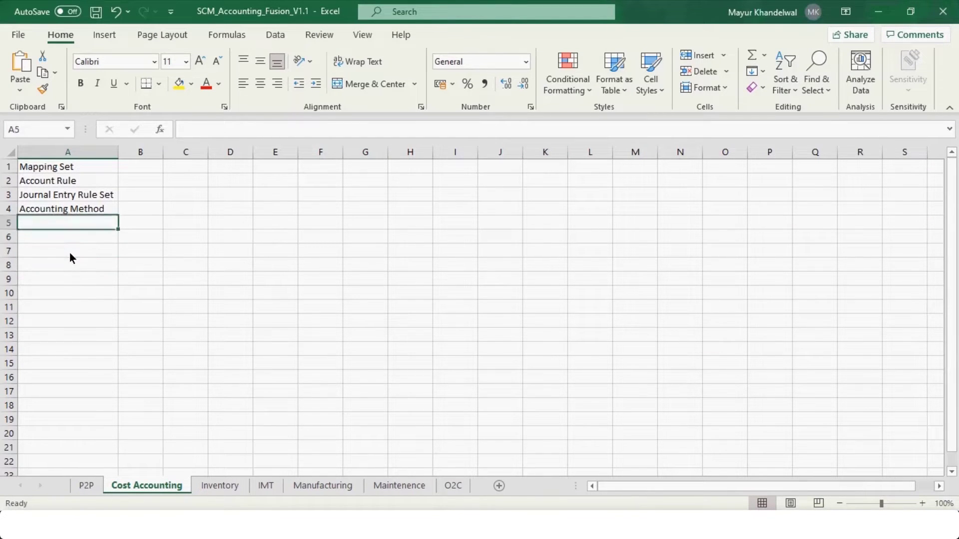
pyautogui.press('Down')
pyautogui.press('Down')
pyautogui.press('Down')
pyautogui.press('Down')
pyautogui.press('Down')
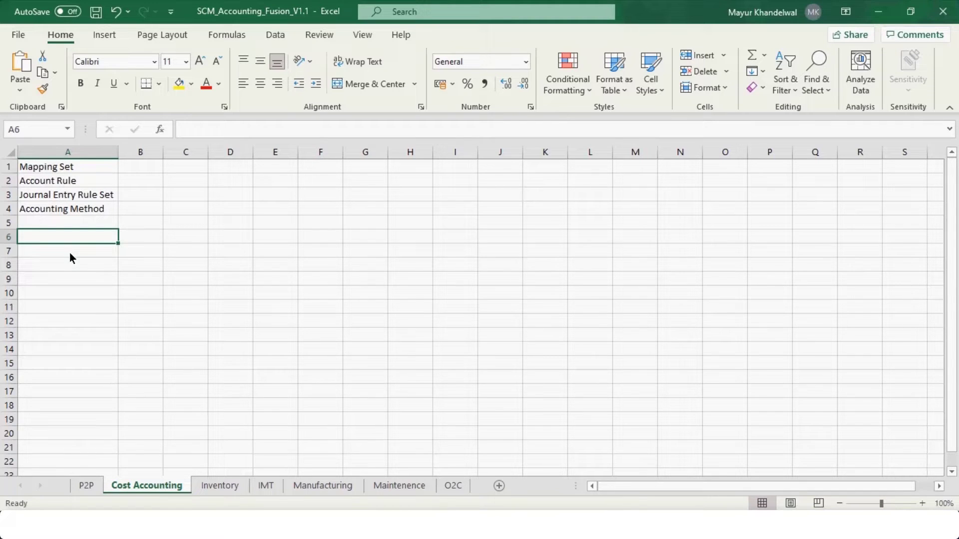
pyautogui.press('Right')
pyautogui.press('Up')
pyautogui.press('Up')
pyautogui.press('Up')
pyautogui.press('Up')
pyautogui.press('Up')
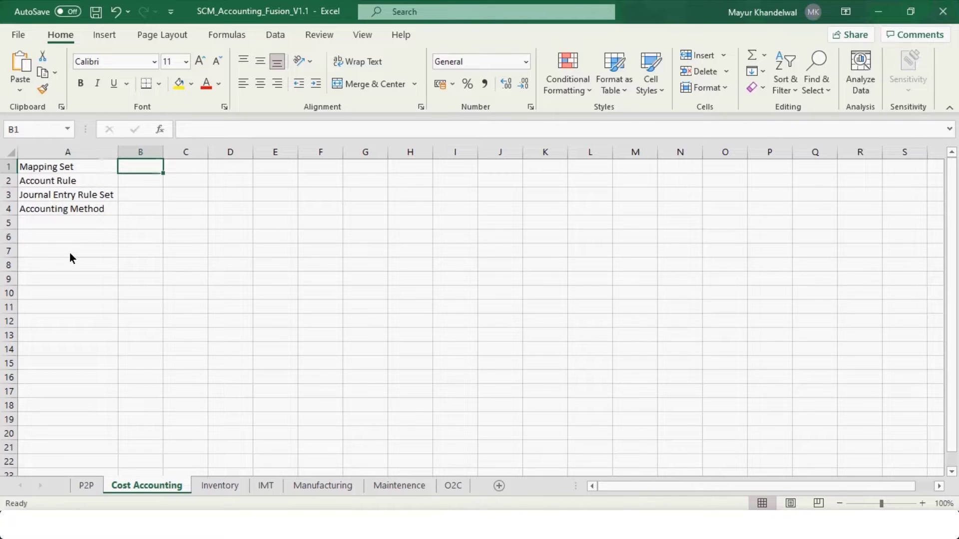
# Go through the accounting setup components listed in column A, from Mapping Set to Accounting Method.
pyautogui.press('Left')
pyautogui.press('Down')
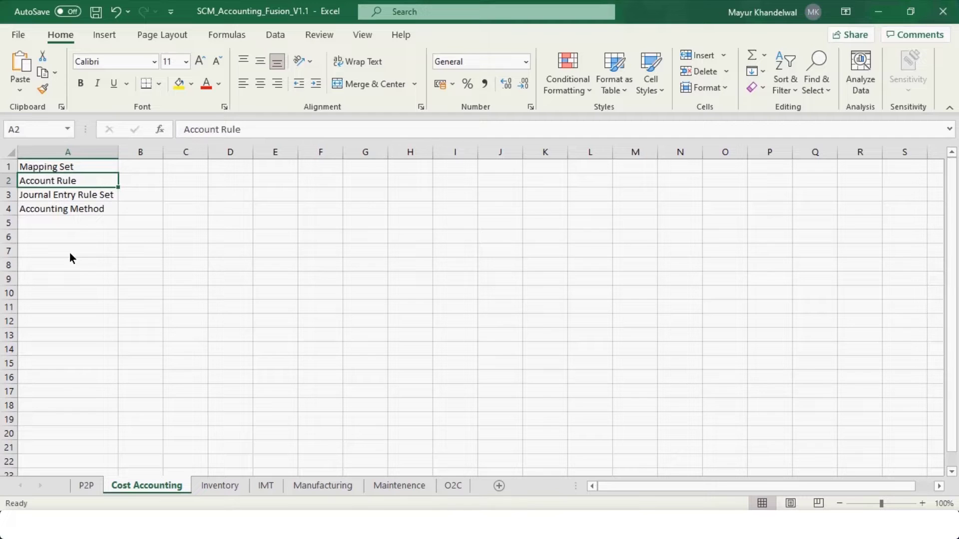
pyautogui.press('Down')
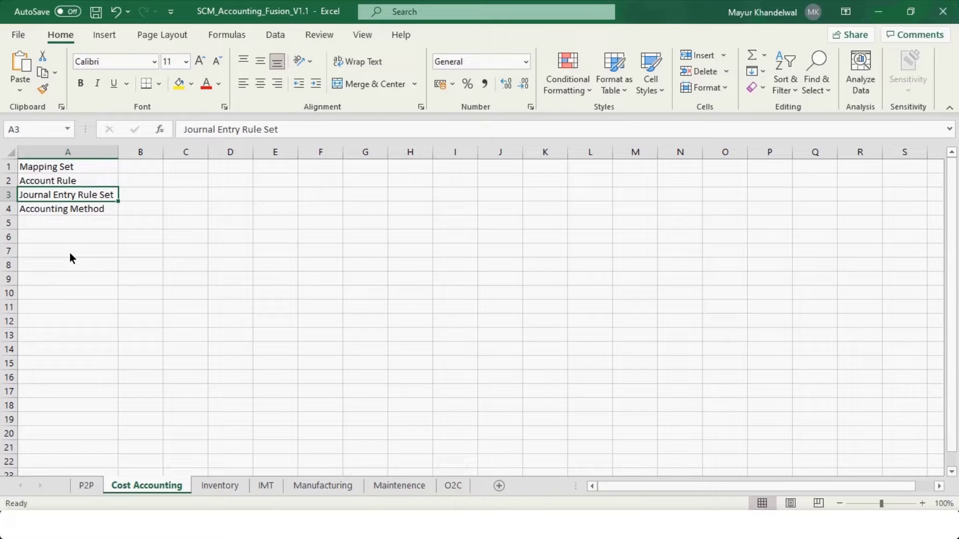
pyautogui.press('Down')
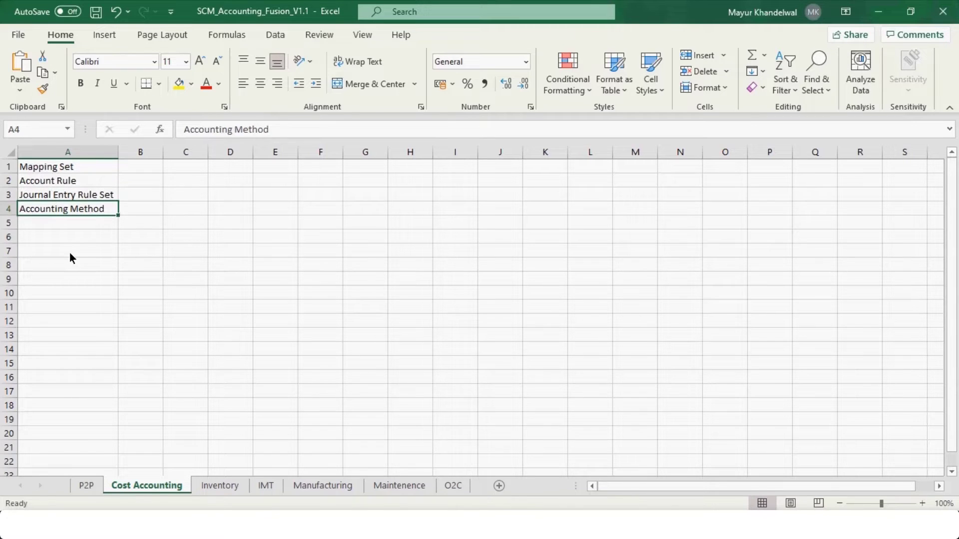
pyautogui.press('Up')
pyautogui.hotkey('ctrl', 'Up')
pyautogui.hotkey('ctrl', 'Down')
pyautogui.press('Up')
pyautogui.hotkey('ctrl', 'Up')
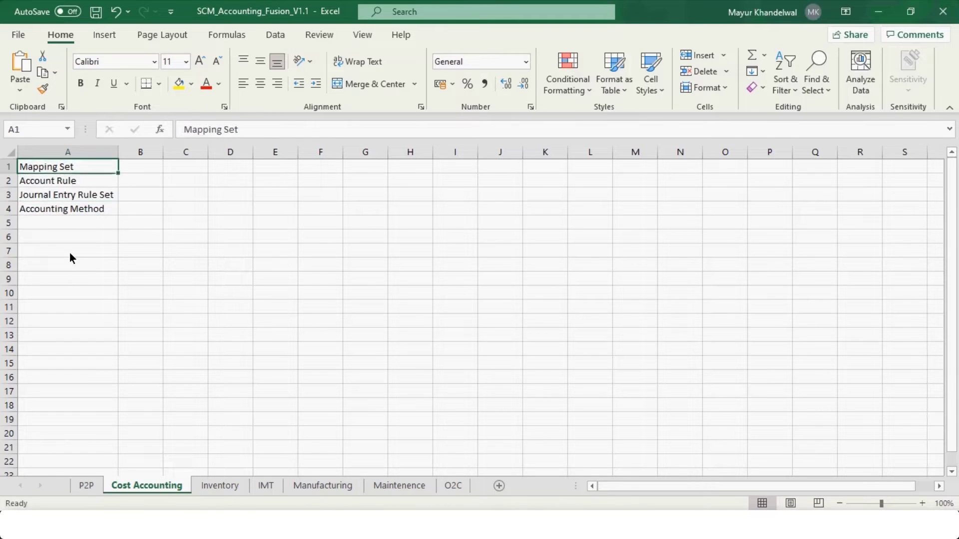
pyautogui.click(86, 200)
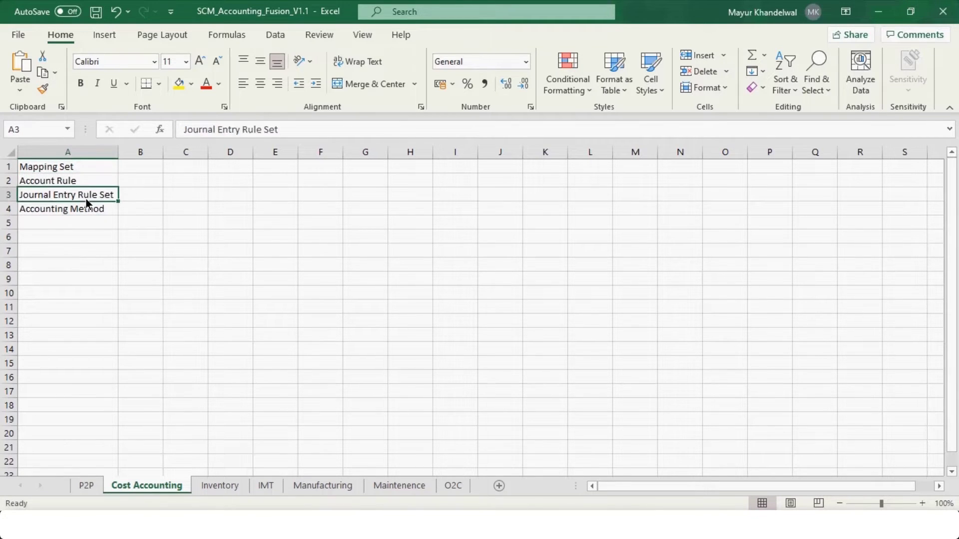
pyautogui.press('Down')
pyautogui.press('Down')
pyautogui.press('Down')
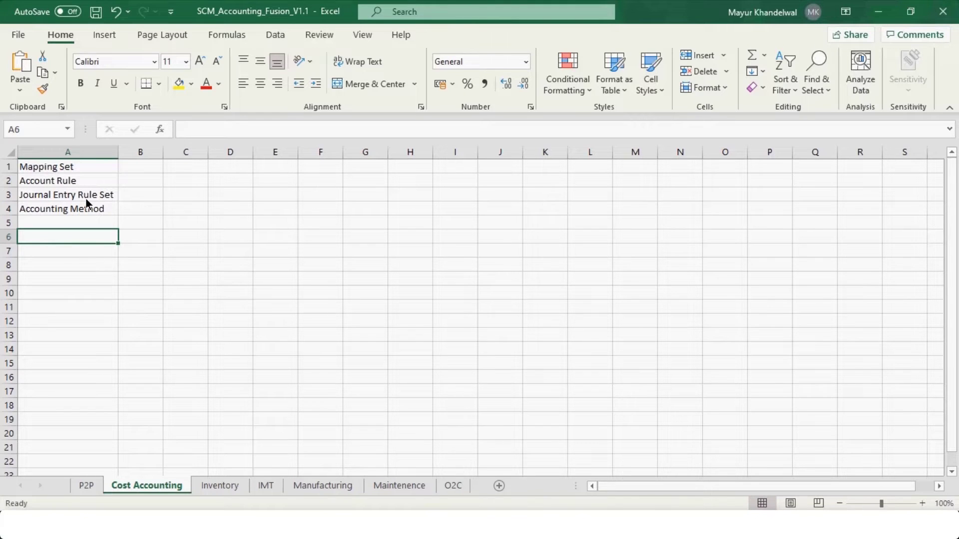
pyautogui.press('Right')
pyautogui.press('Right')
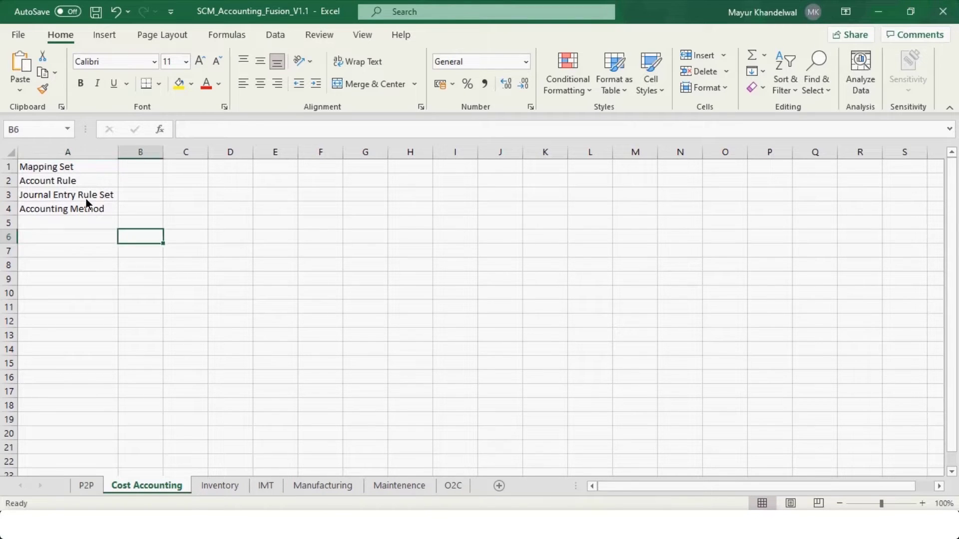
pyautogui.press('Down')
pyautogui.press('Up')
pyautogui.press('Up')
pyautogui.press('Up')
pyautogui.press('Up')
pyautogui.press('Up')
pyautogui.press('Up')
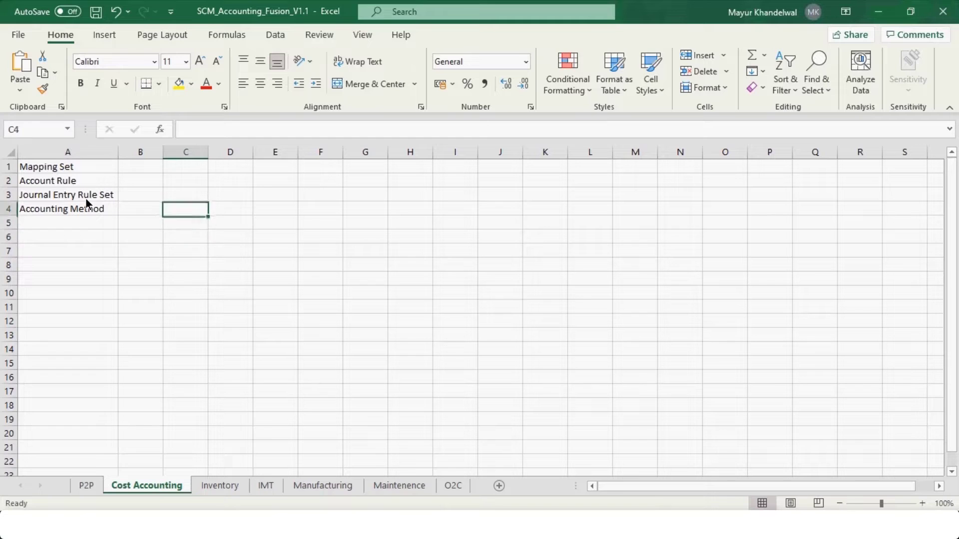
pyautogui.press('Left')
pyautogui.press('Left')
pyautogui.press('Down')
pyautogui.press('Down')
pyautogui.press('Down')
pyautogui.press('Down')
pyautogui.press('Down')
pyautogui.press('Down')
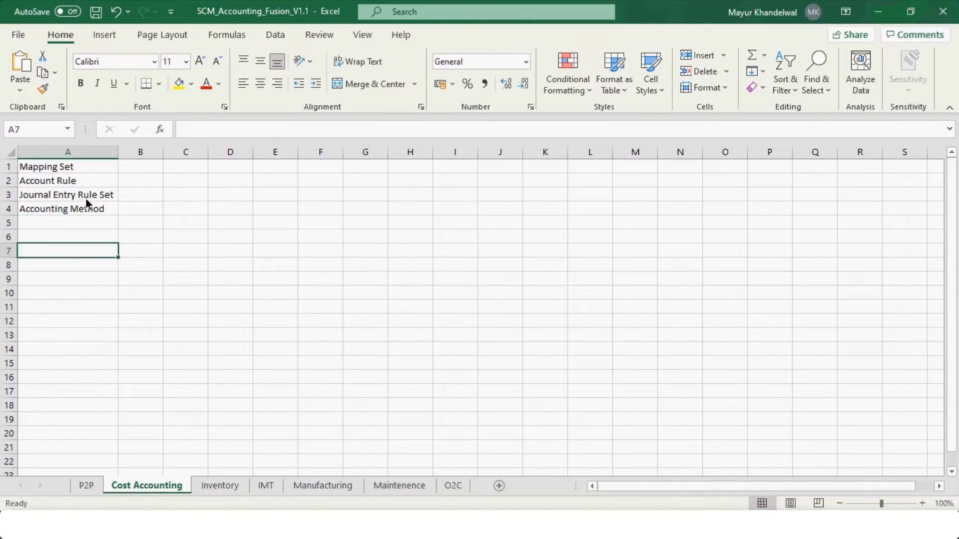
pyautogui.press('Up')
pyautogui.press('Right')
pyautogui.press('Right')
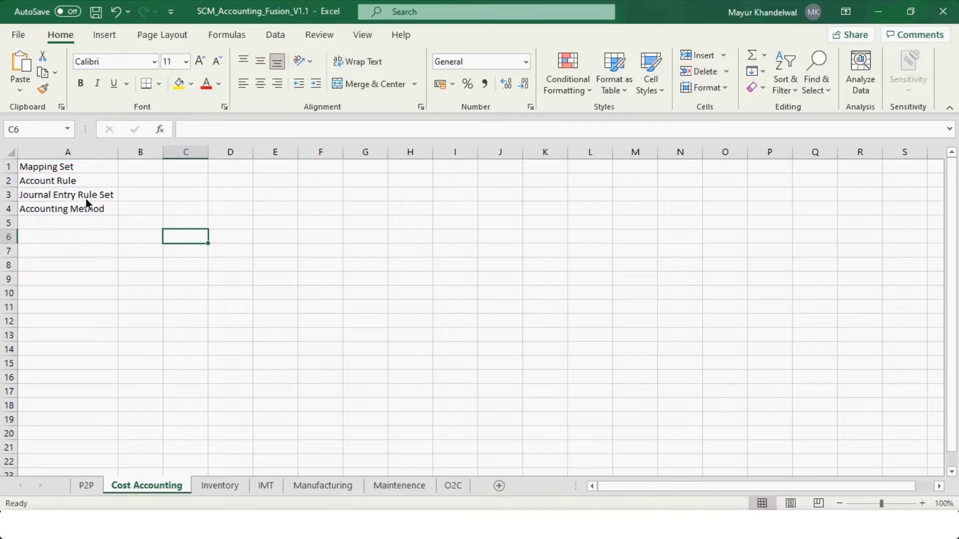
pyautogui.press('alt')
pyautogui.click(86, 199)
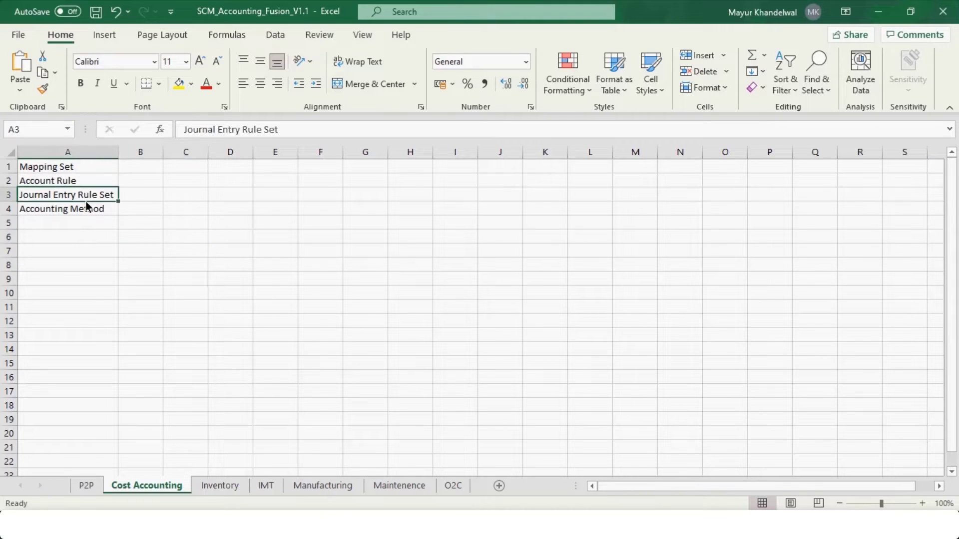
pyautogui.click(136, 228)
pyautogui.click(112, 200)
# Switch to Oracle Applications in Chrome and open Setup and Maintenance, closing the Inventory Management tab.
pyautogui.hotkey('alt', 'Tab')
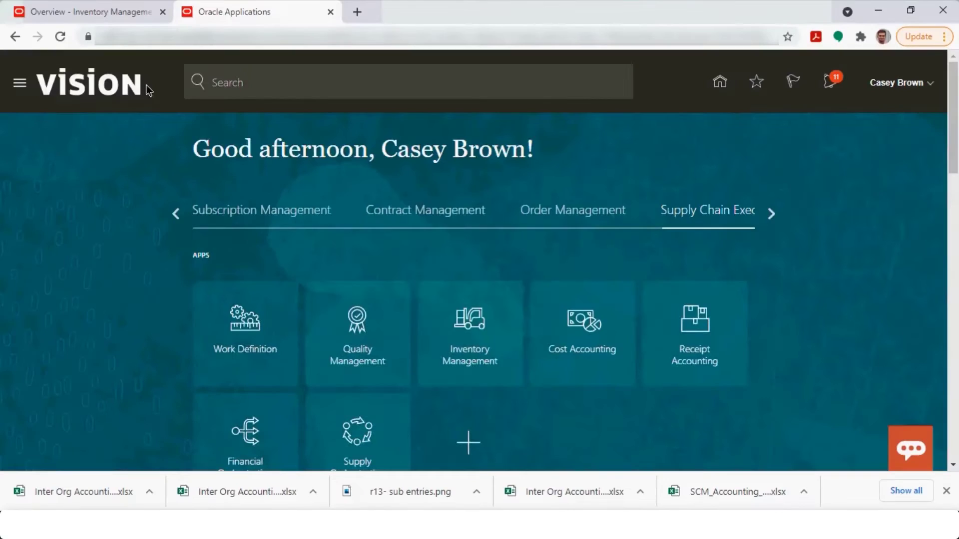
pyautogui.press('F5')
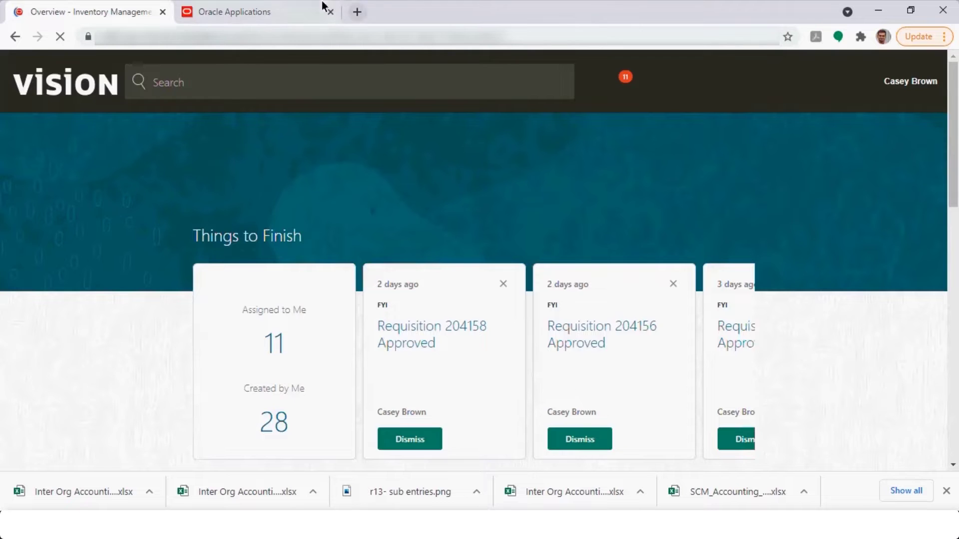
pyautogui.click(262, 12)
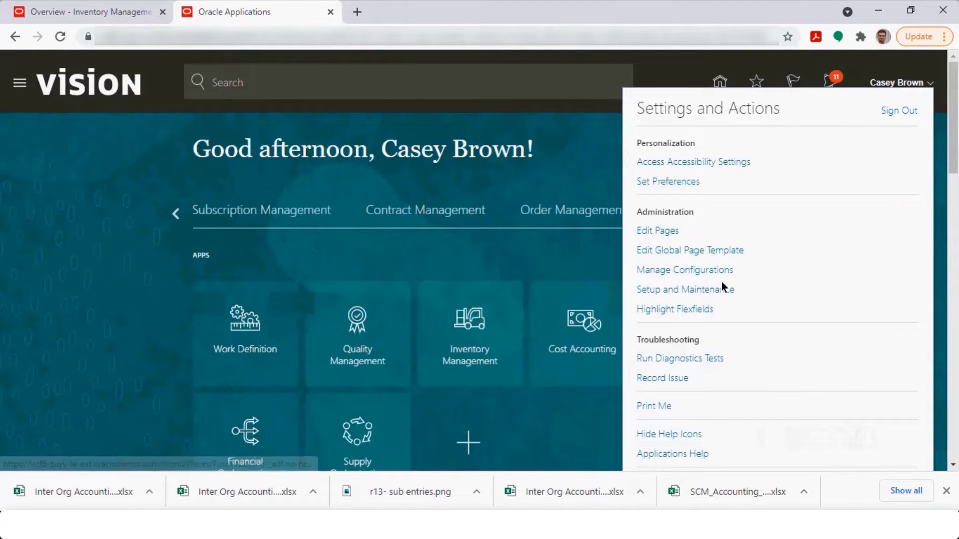
pyautogui.click(713, 288)
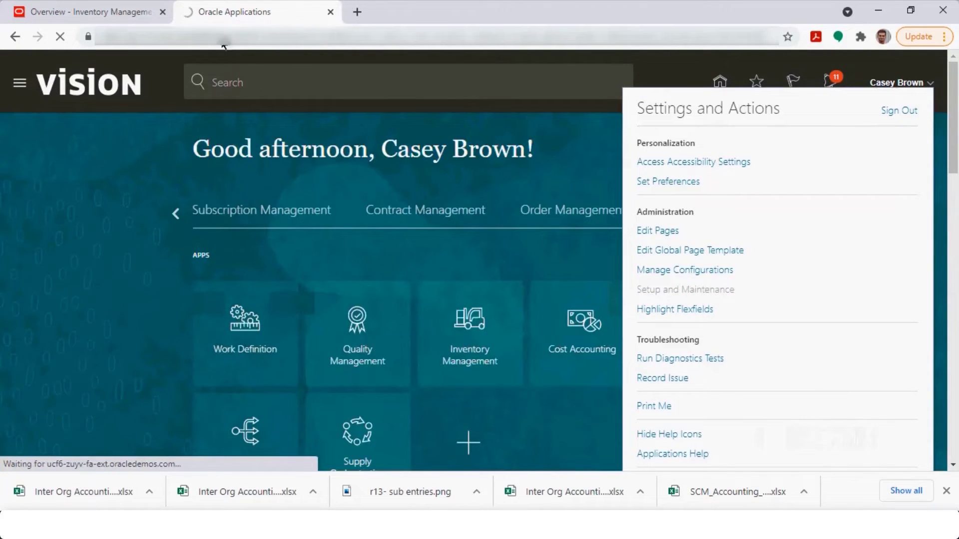
pyautogui.click(163, 12)
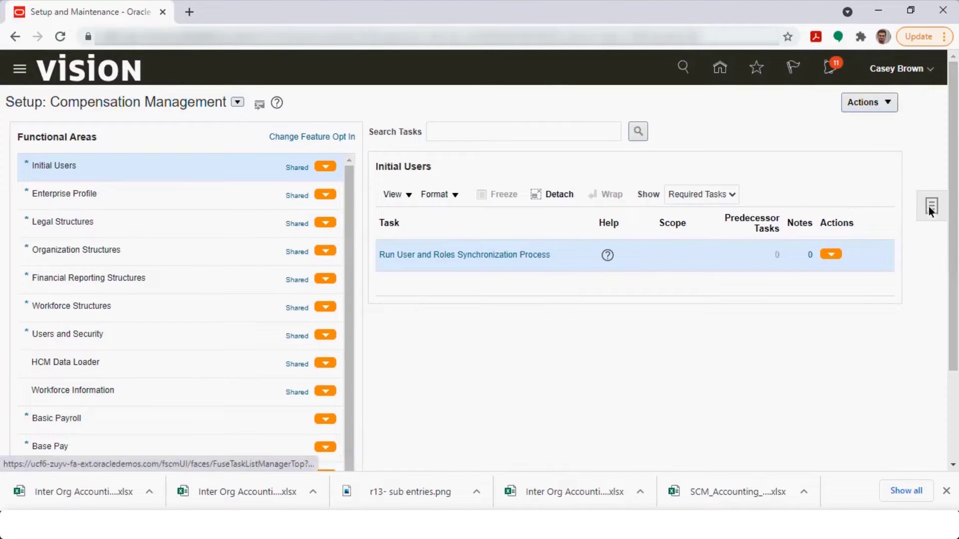
# Change the setup offering to Manufacturing and Supply Chain Materials Management.
pyautogui.click(939, 255)
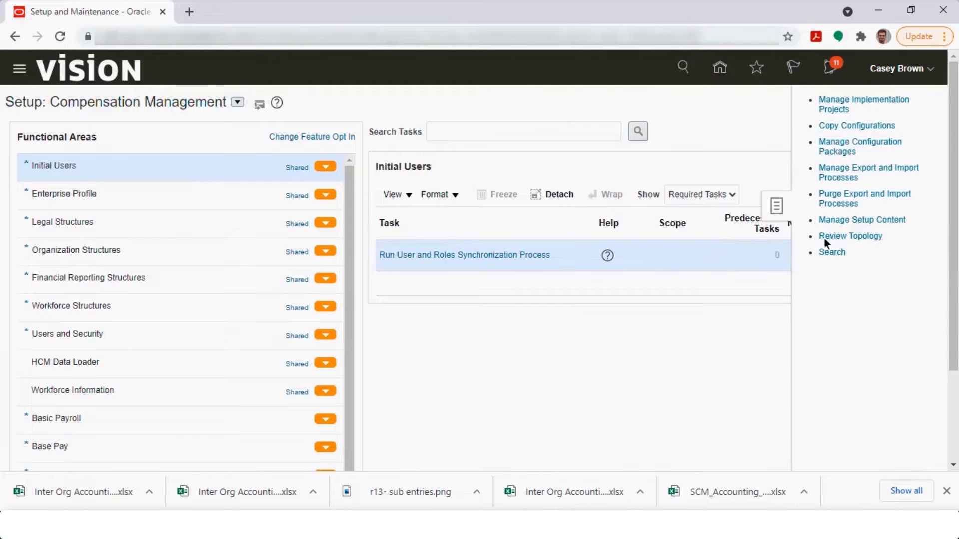
pyautogui.click(238, 102)
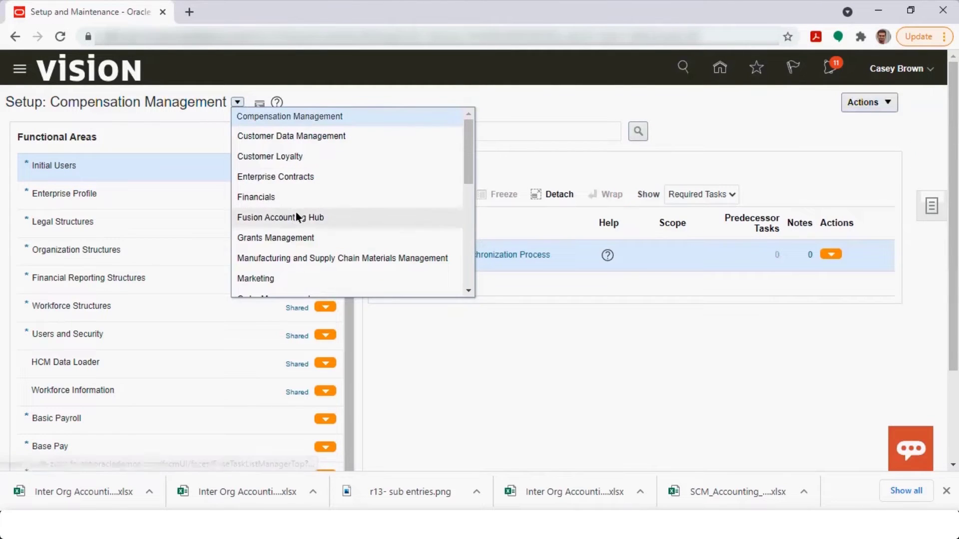
pyautogui.click(299, 257)
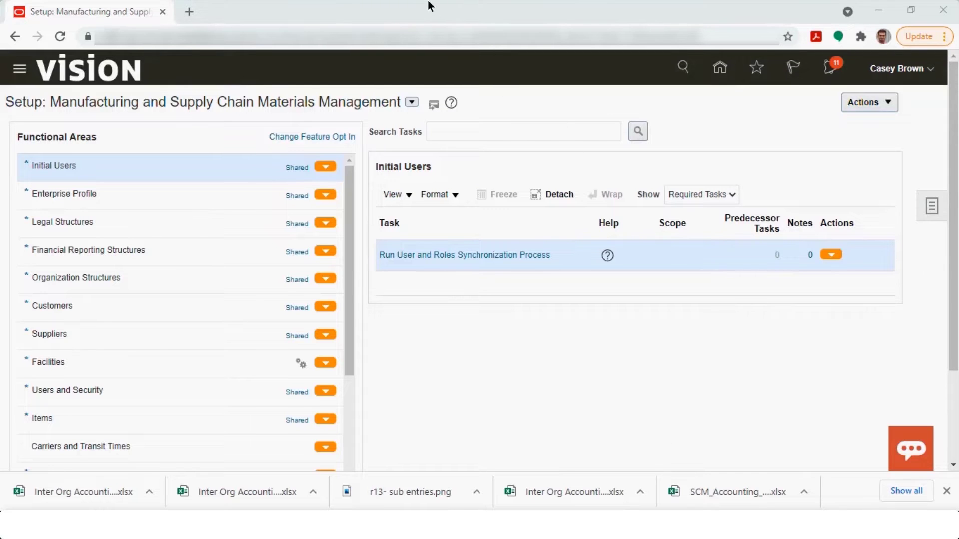
# Show all tasks of the Receipt Accounting functional area and select the Manage Subledger Application task scoped to Assets.
pyautogui.moveTo(346, 300); pyautogui.dragTo(377, 427)
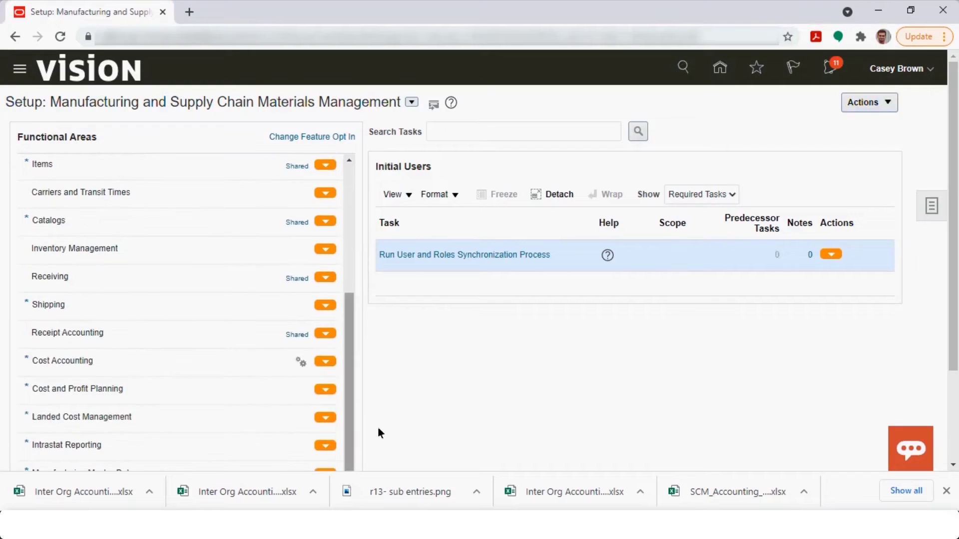
pyautogui.click(169, 338)
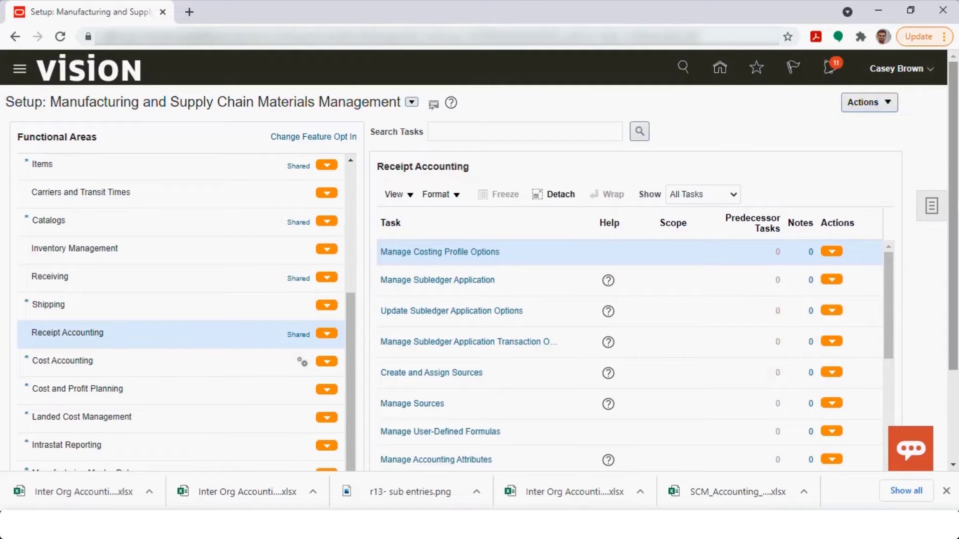
pyautogui.scroll(-2, 698, 193)
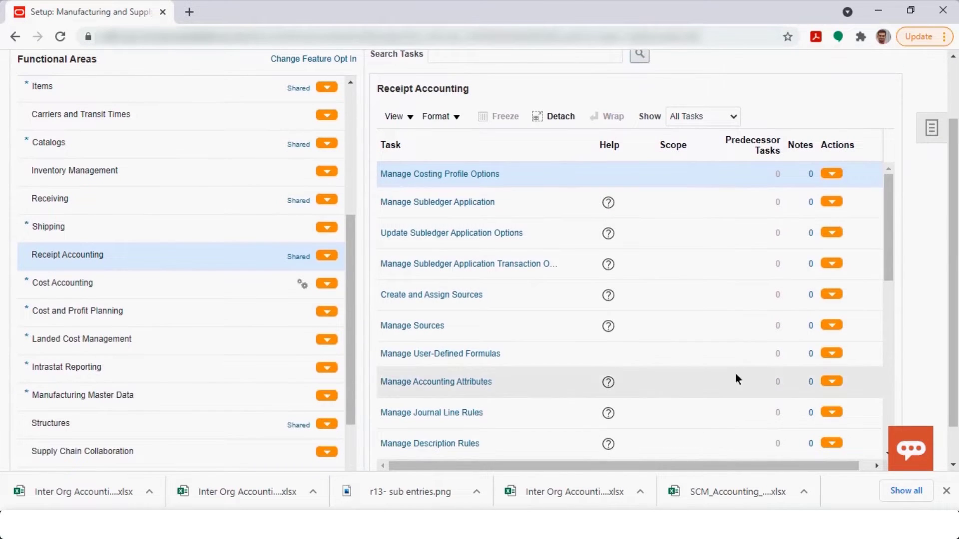
pyautogui.moveTo(891, 240); pyautogui.dragTo(897, 400)
pyautogui.click(721, 335)
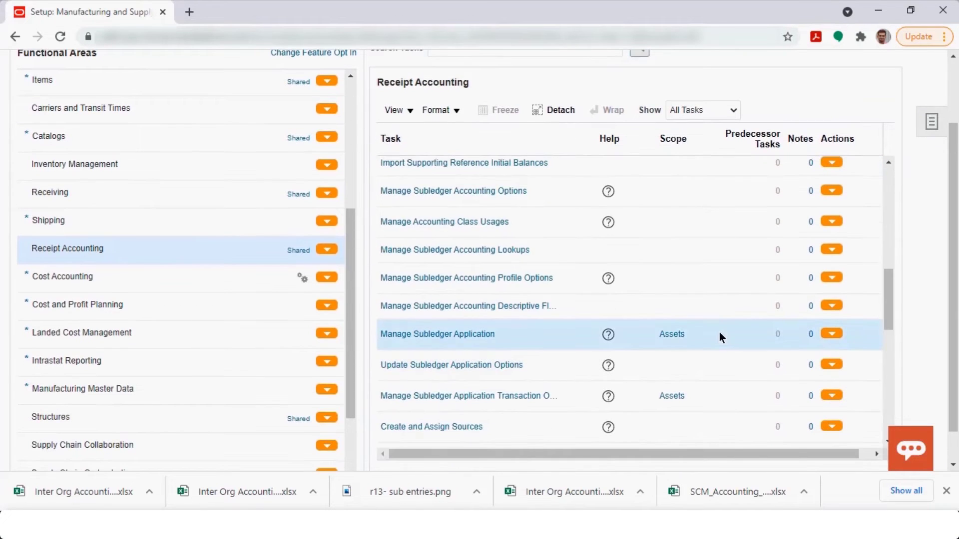
# Try to add Cost Management as the subledger application scope of the Manage Subledger Application task.
pyautogui.click(676, 335)
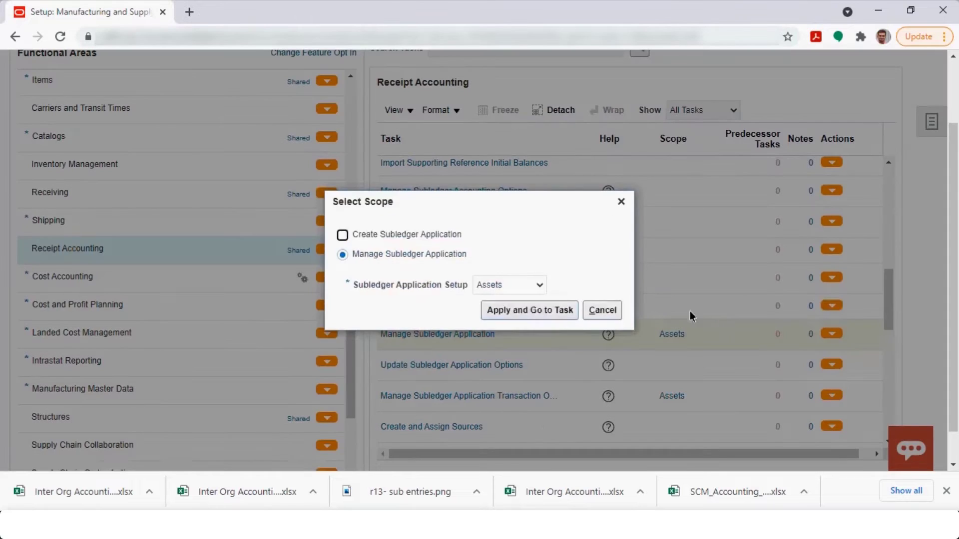
pyautogui.click(517, 285)
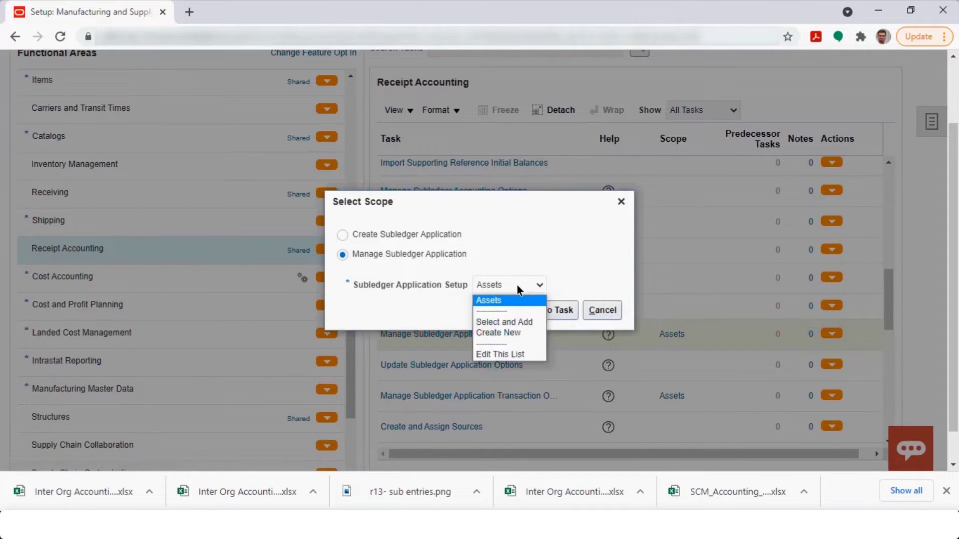
pyautogui.click(514, 322)
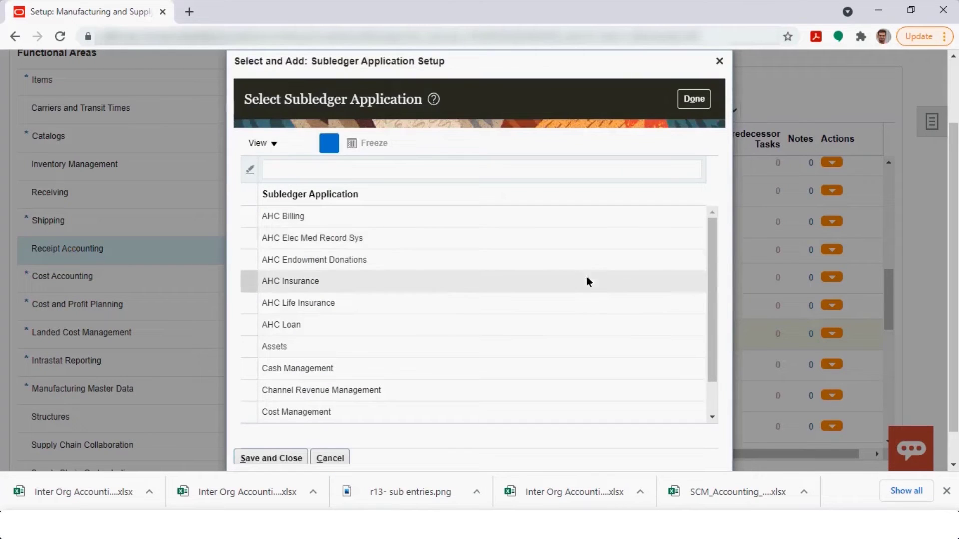
pyautogui.moveTo(711, 316); pyautogui.dragTo(712, 354)
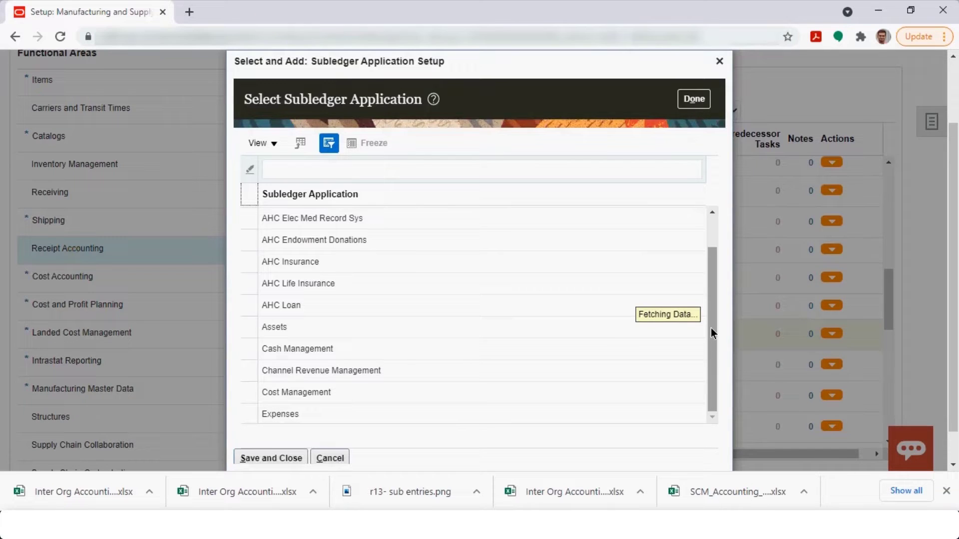
pyautogui.click(587, 394)
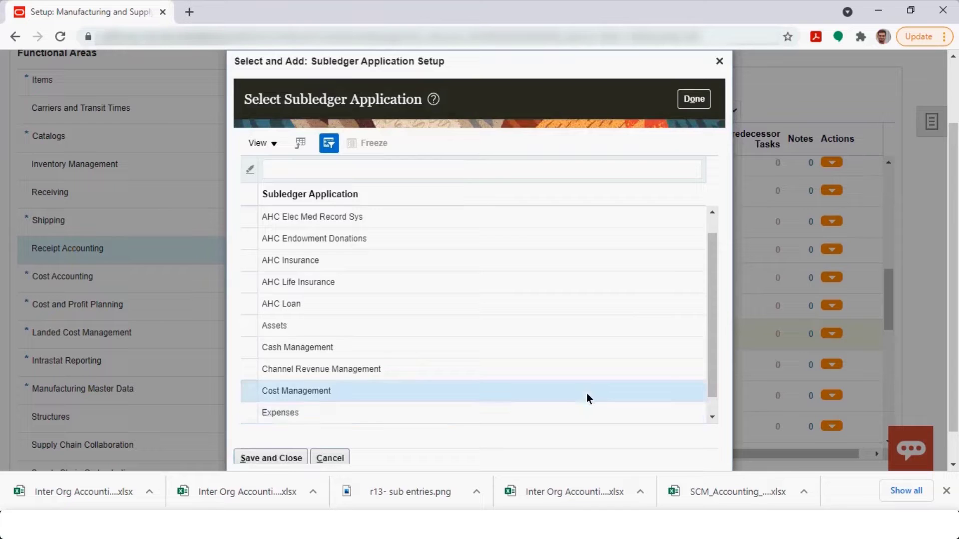
pyautogui.click(282, 458)
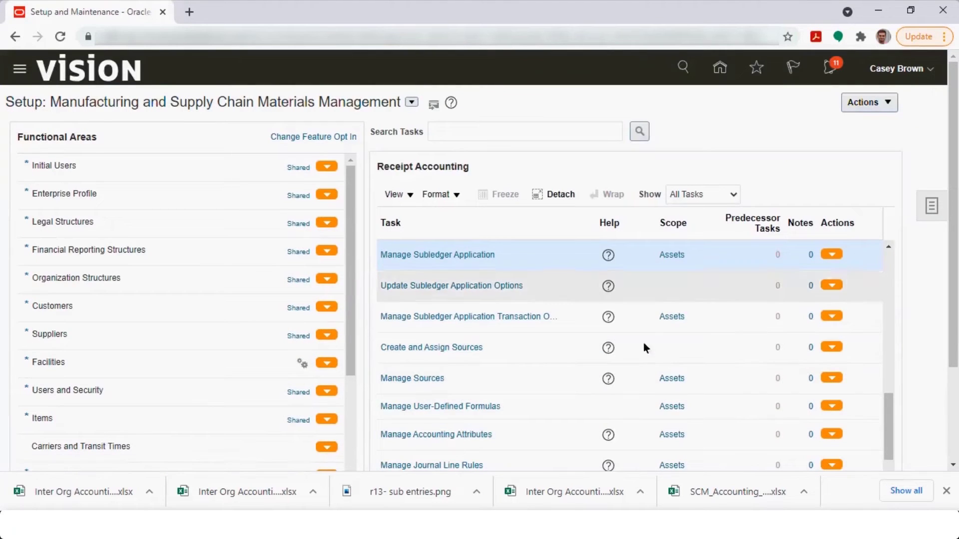
# Open the Assets scope of the Manage Subledger Application task and use Select and Add to pick Cost Management.
pyautogui.click(675, 255)
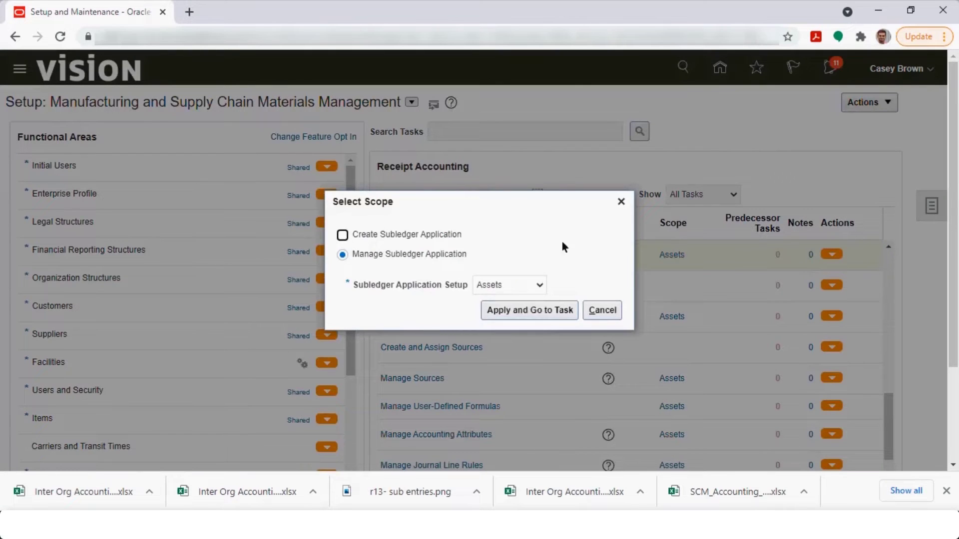
pyautogui.click(531, 285)
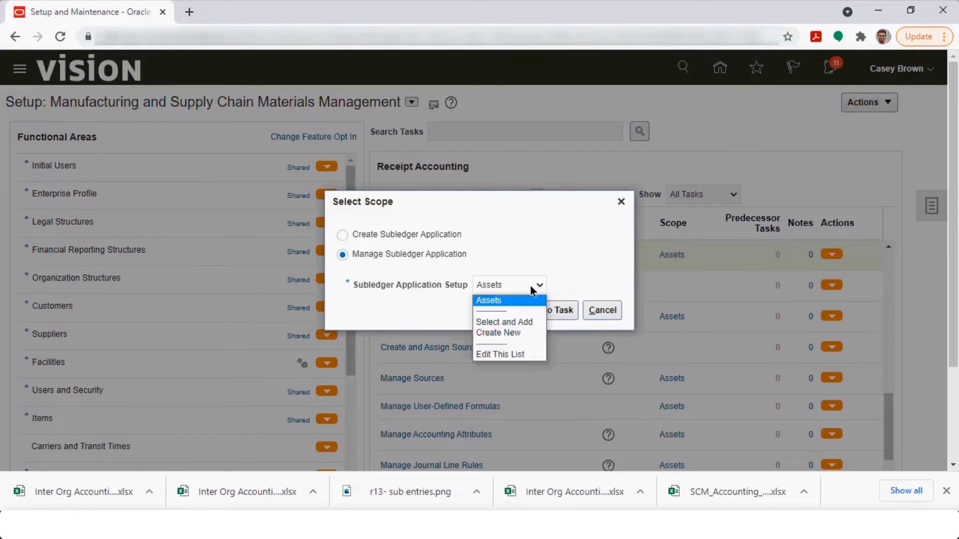
pyautogui.click(532, 321)
pyautogui.click(541, 310)
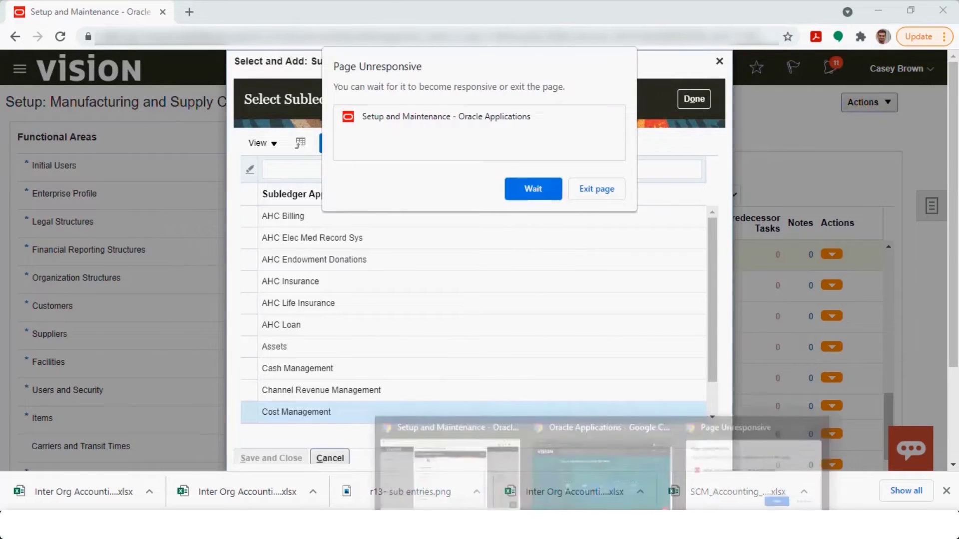
# Exit the unresponsive setup page and reopen Setup and Maintenance from Oracle Applications in a new browser tab.
pyautogui.moveTo(654, 468)
pyautogui.click(716, 460)
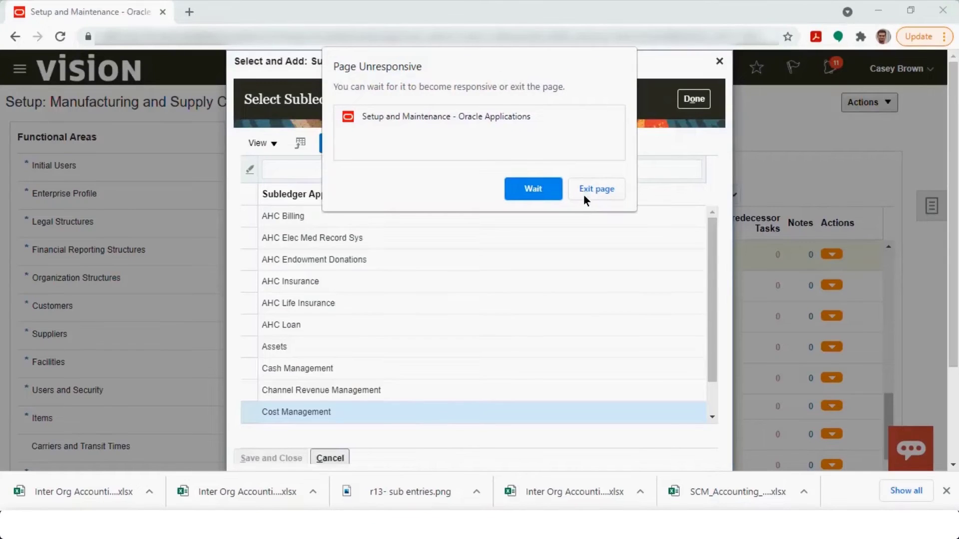
pyautogui.click(597, 189)
pyautogui.click(565, 446)
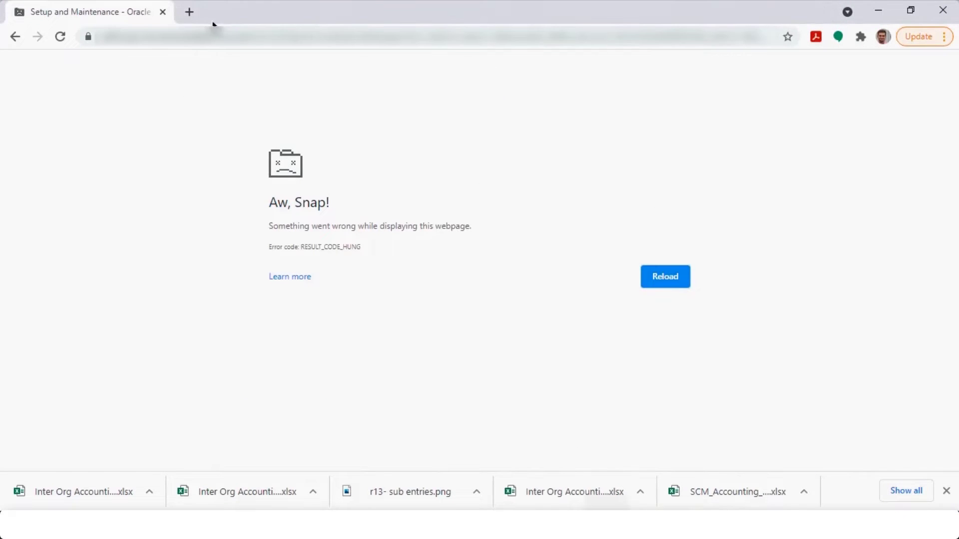
pyautogui.click(189, 12)
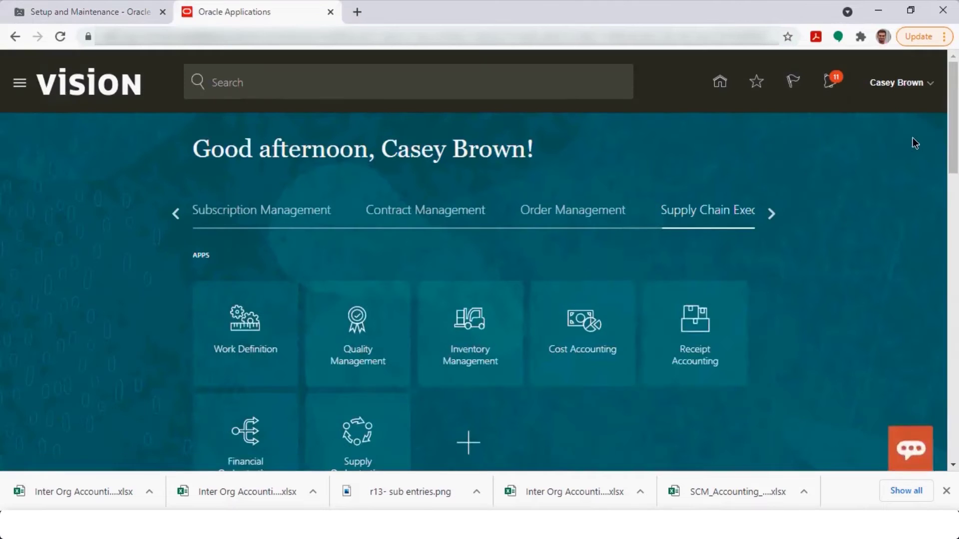
pyautogui.click(897, 82)
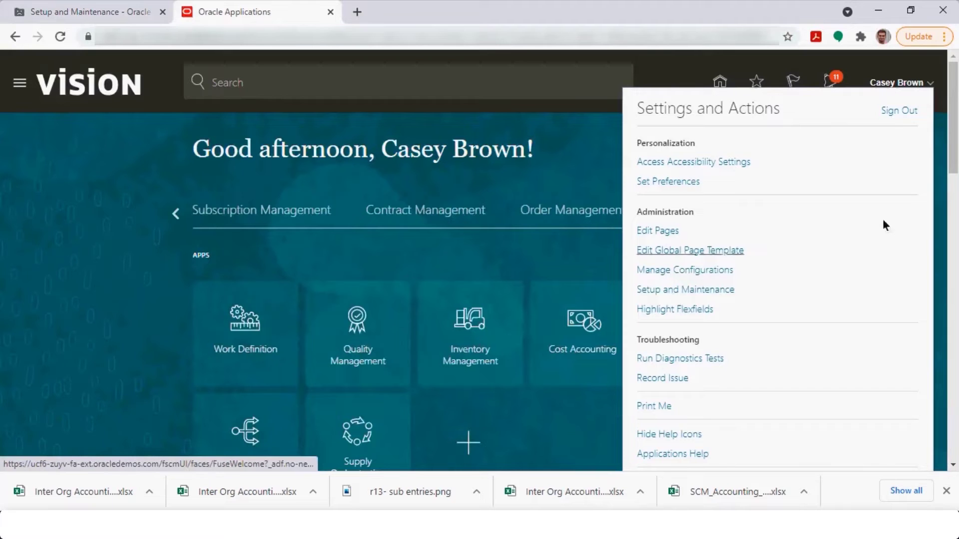
pyautogui.click(726, 290)
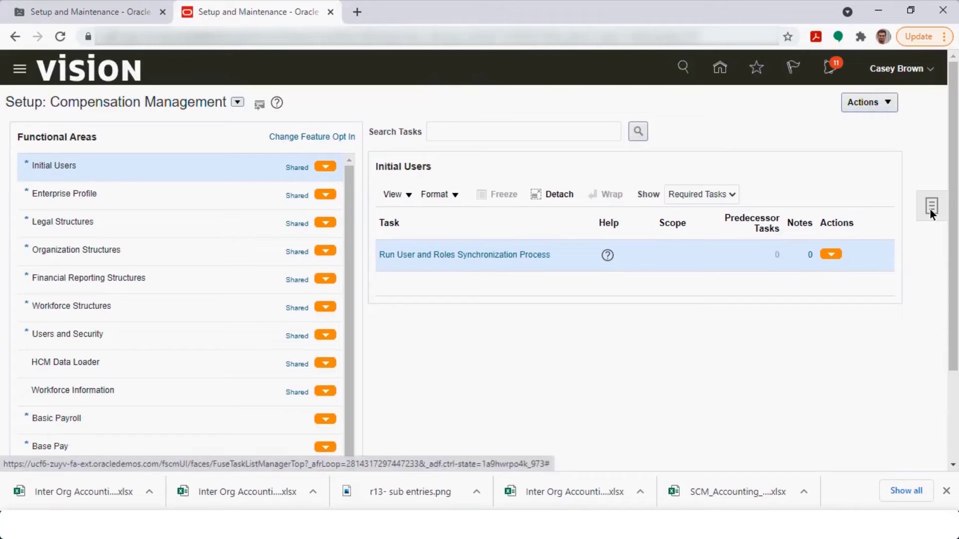
# Switch the setup to Manufacturing and Supply Chain Materials Management and show all tasks of the Receipt Accounting functional area.
pyautogui.click(931, 207)
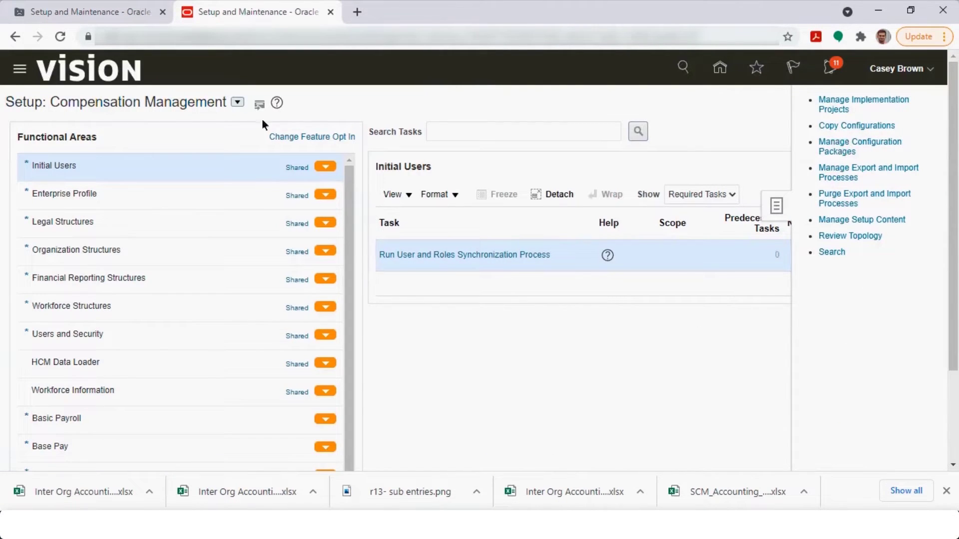
pyautogui.click(239, 103)
pyautogui.click(290, 254)
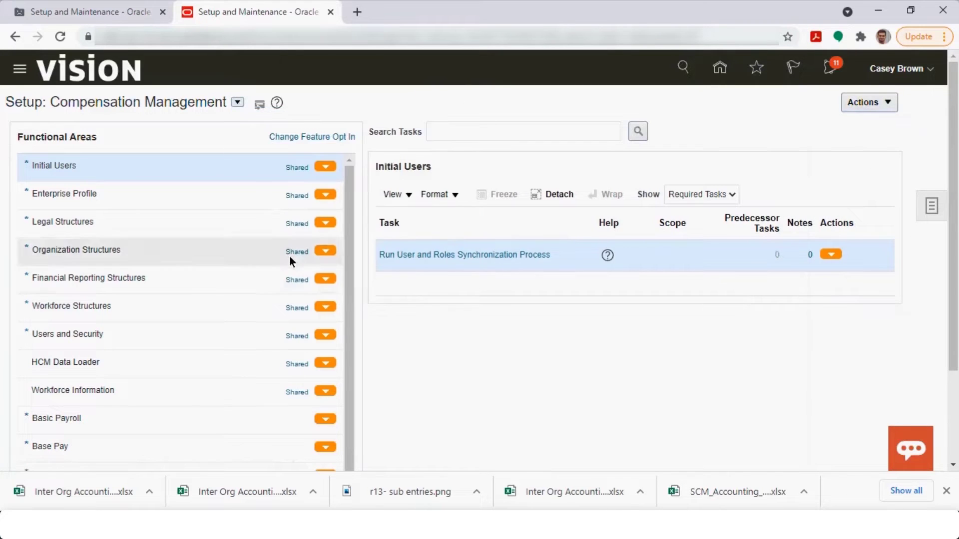
pyautogui.moveTo(349, 300); pyautogui.dragTo(371, 410)
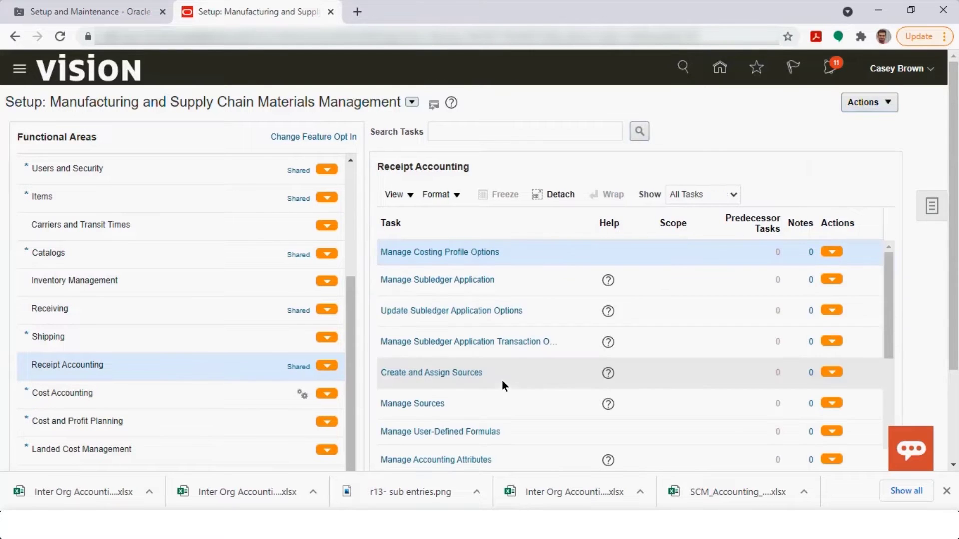
# Open the Manage Subledger Journal Entry Rule Sets task scoped to Cost Management in the Receipt Accounting task list.
pyautogui.scroll(-1, 502, 382)
pyautogui.scroll(-1, 889, 221)
pyautogui.moveTo(890, 221); pyautogui.dragTo(898, 390)
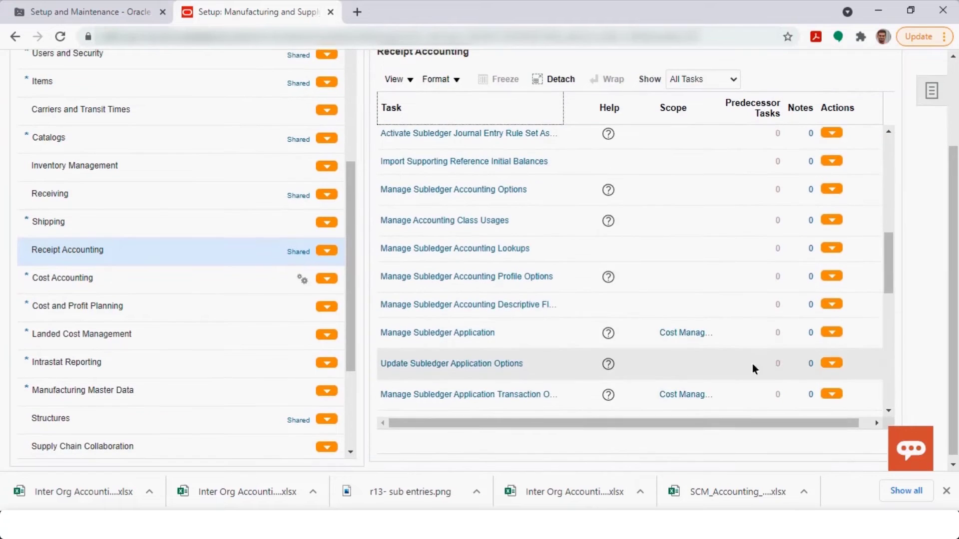
pyautogui.moveTo(889, 268); pyautogui.dragTo(892, 332)
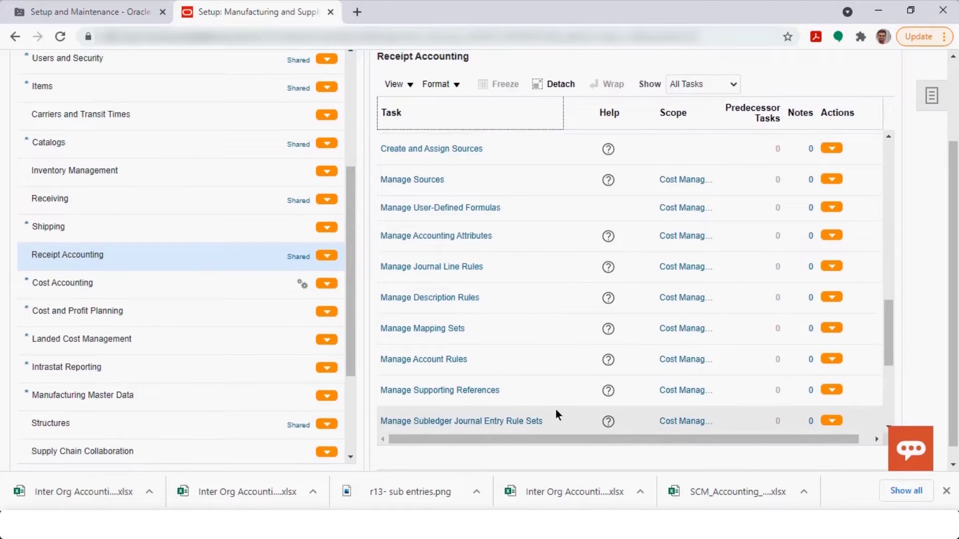
pyautogui.click(514, 420)
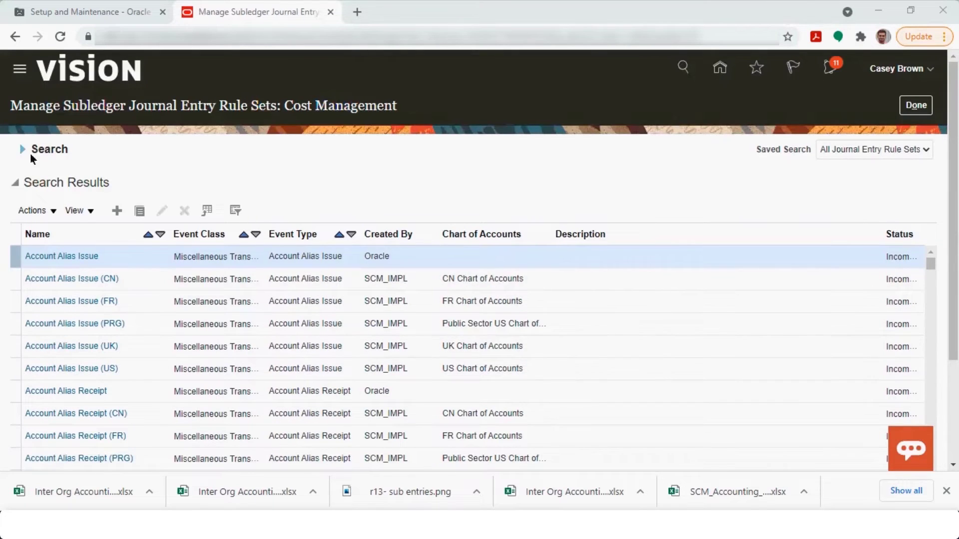
# Search the journal entry rule sets for those using the US Chart of Accounts.
pyautogui.click(25, 149)
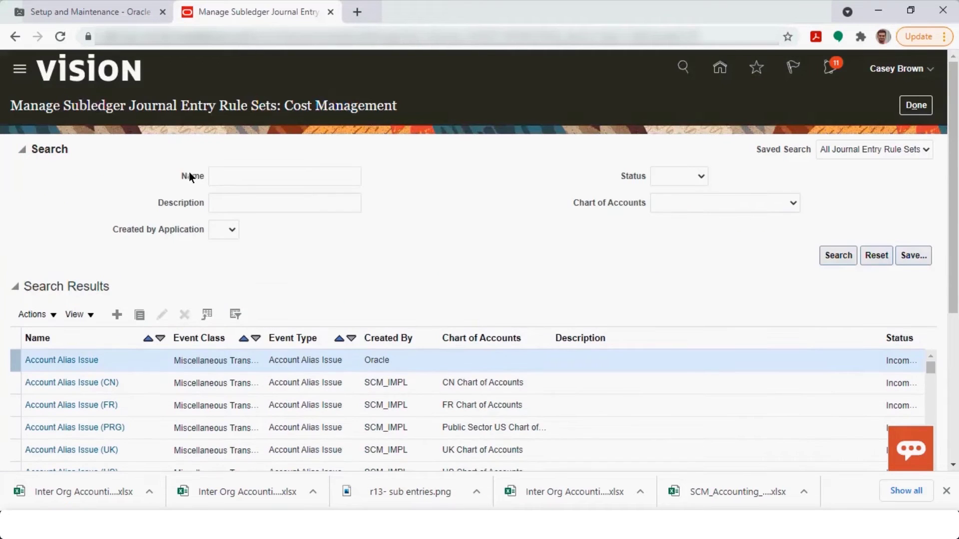
pyautogui.click(712, 201)
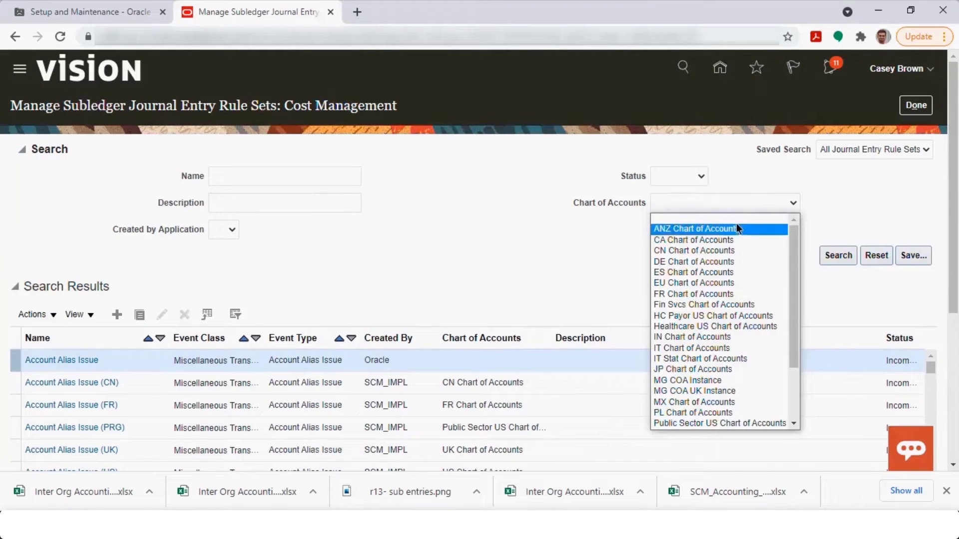
pyautogui.moveTo(791, 251); pyautogui.dragTo(795, 278)
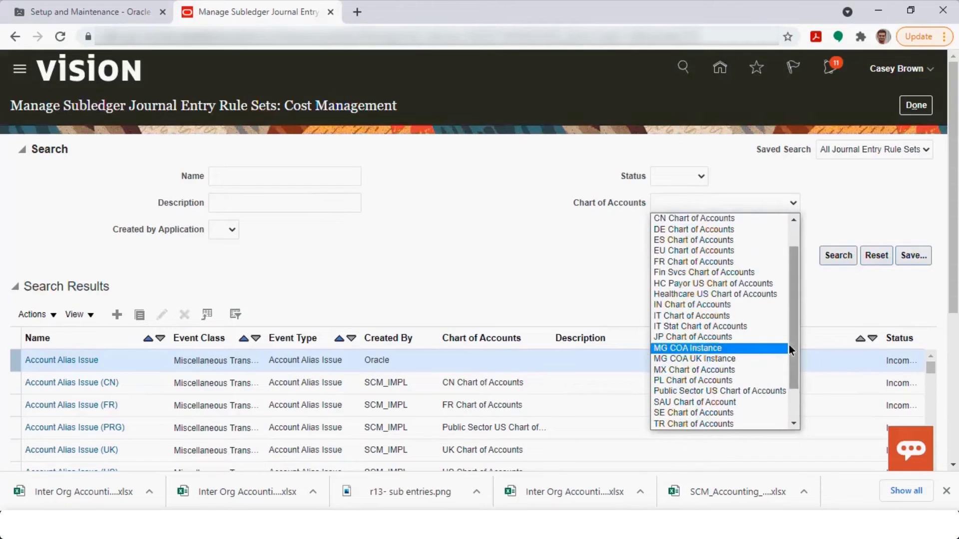
pyautogui.scroll(-2, 793, 344)
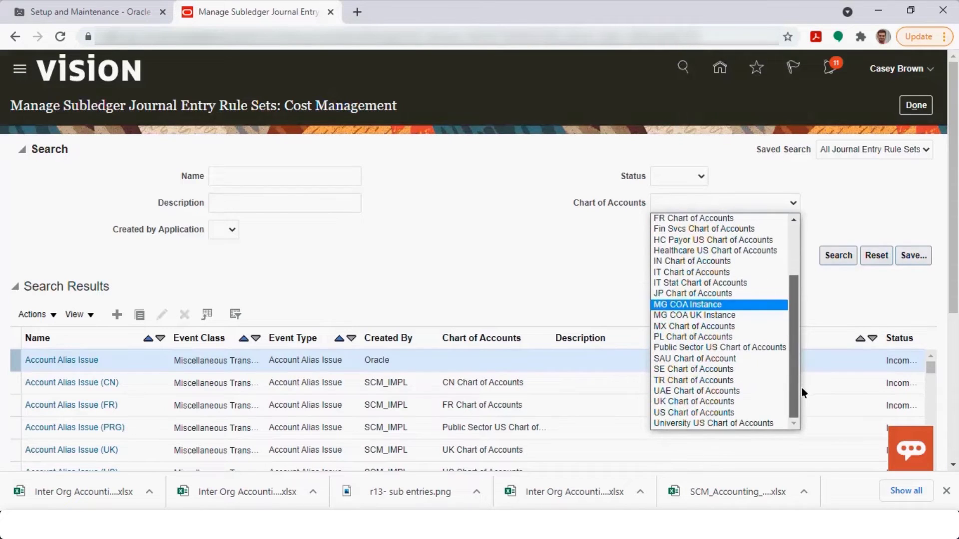
pyautogui.click(747, 413)
pyautogui.click(831, 258)
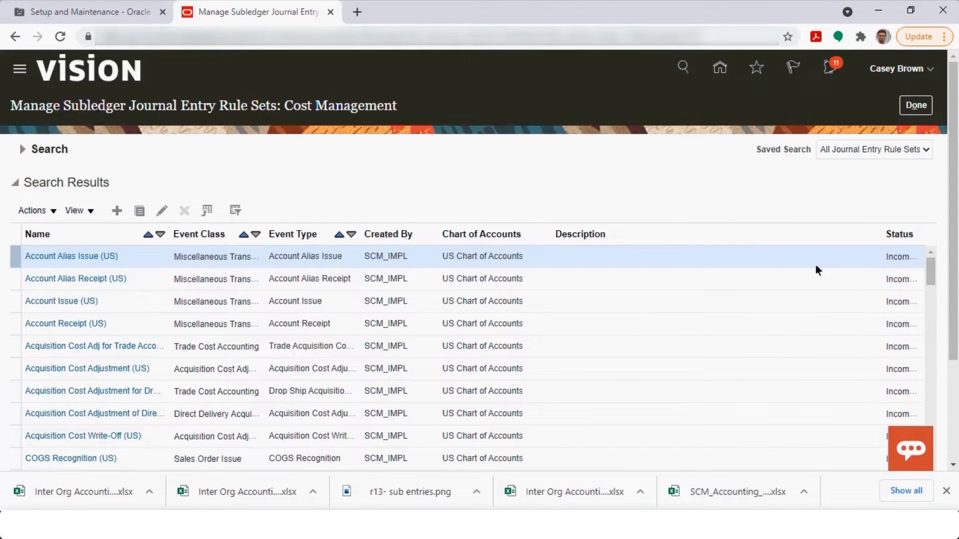
# Look through the US rule sets and narrow the search to the name Misc.
pyautogui.scroll(-1, 815, 265)
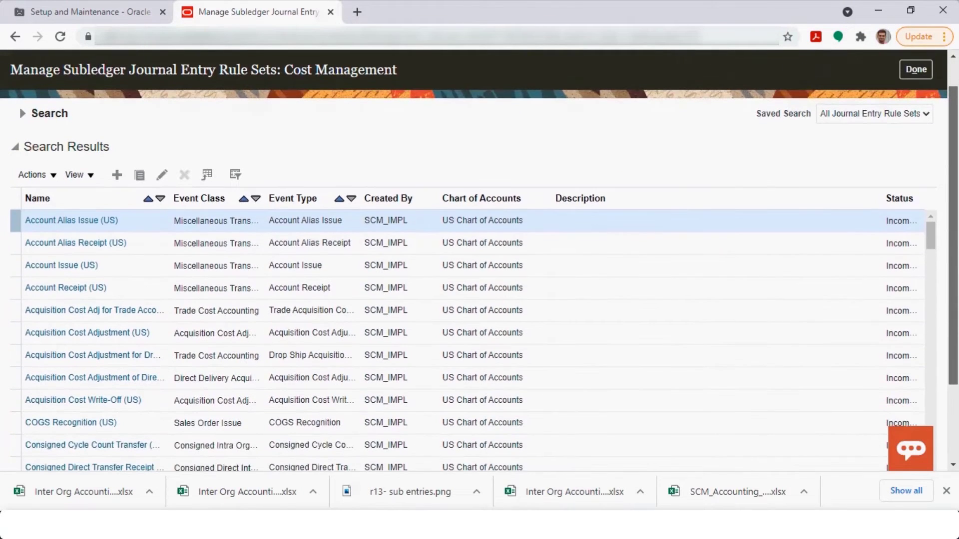
pyautogui.scroll(-2, 786, 338)
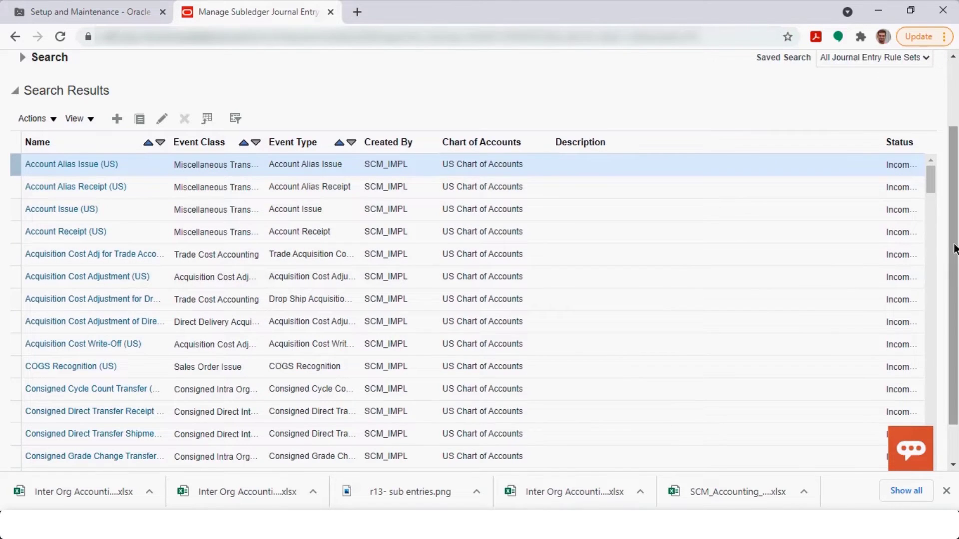
pyautogui.moveTo(932, 181); pyautogui.dragTo(938, 239)
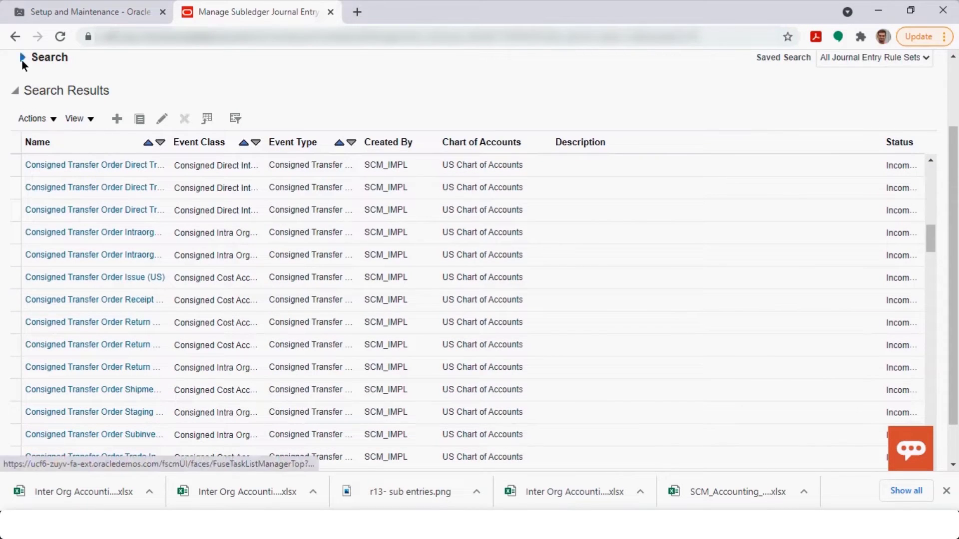
pyautogui.scroll(4, 139, 80)
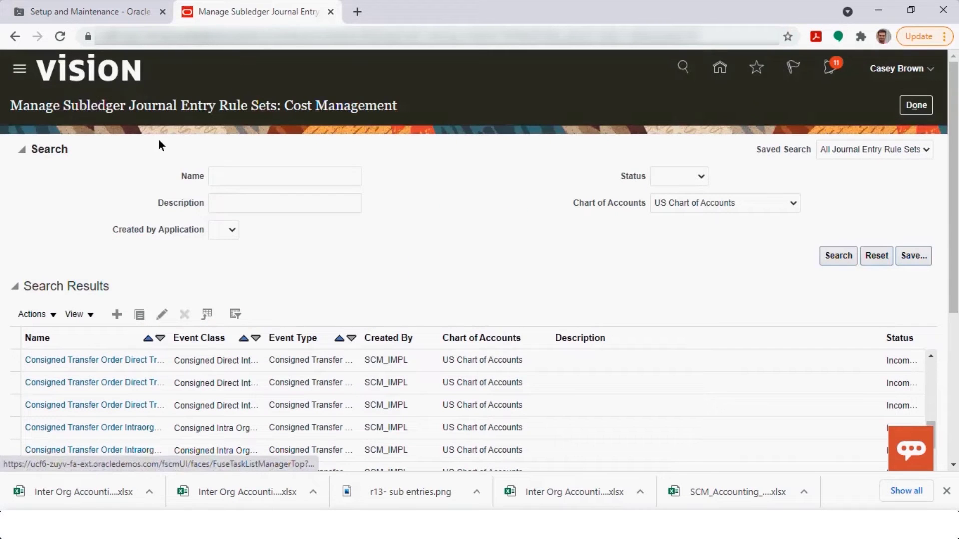
pyautogui.click(234, 180)
pyautogui.write('misc')
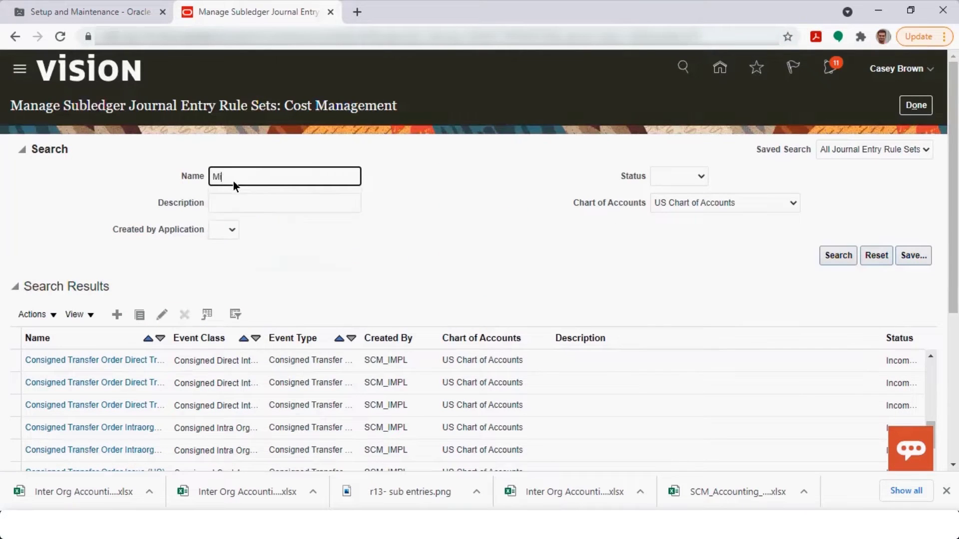
pyautogui.press('Return')
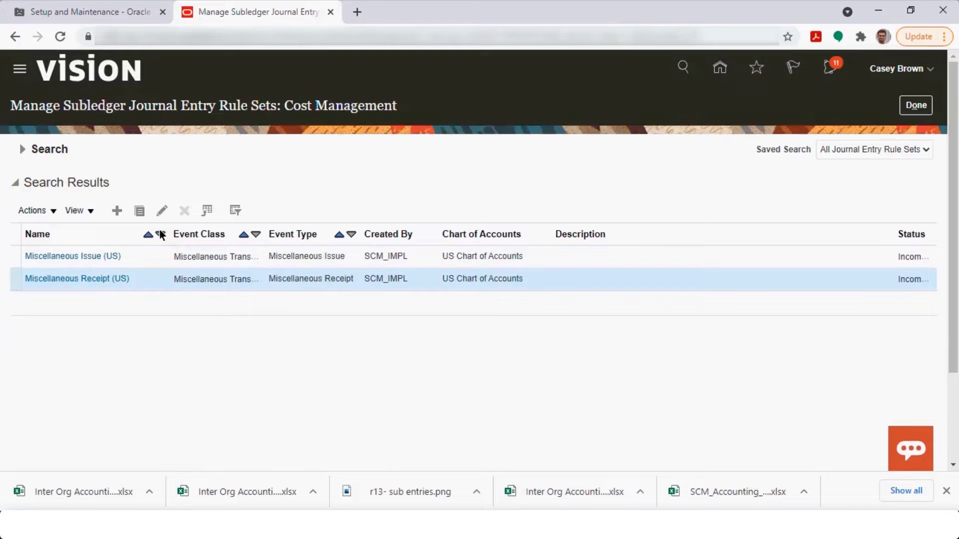
# Open the Miscellaneous Receipt (US) rule set for editing and go to its Journal Lines section.
pyautogui.click(89, 277)
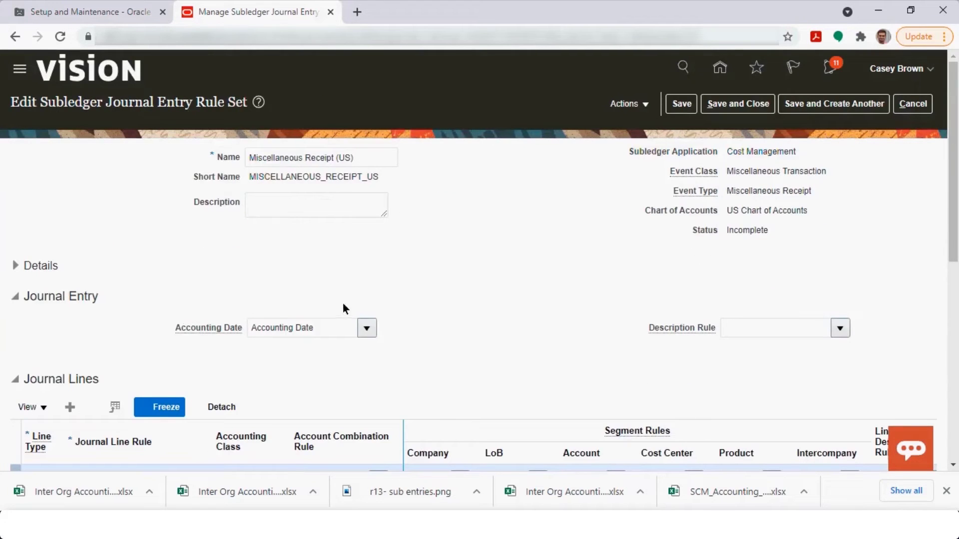
pyautogui.click(358, 160)
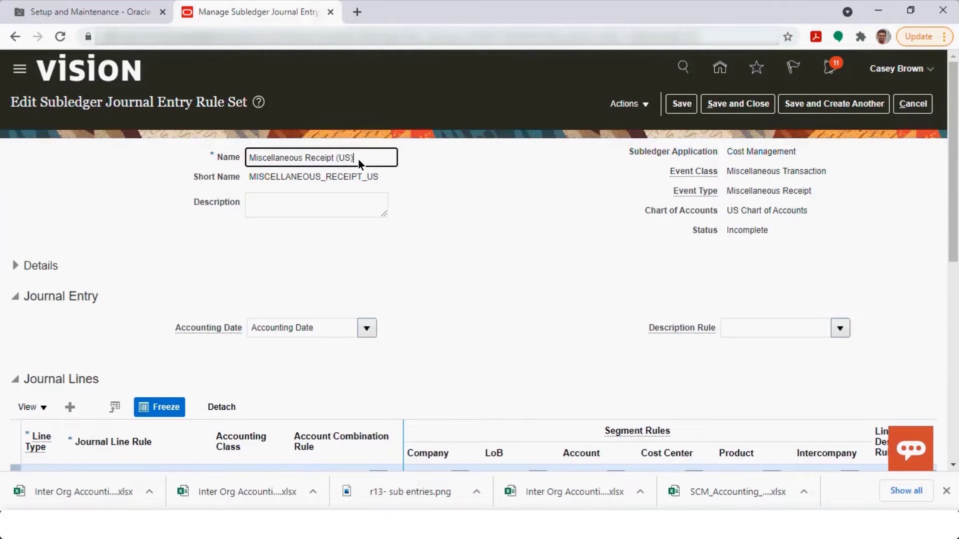
pyautogui.click(513, 226)
pyautogui.moveTo(953, 165); pyautogui.dragTo(953, 243)
pyautogui.scroll(-3, 548, 287)
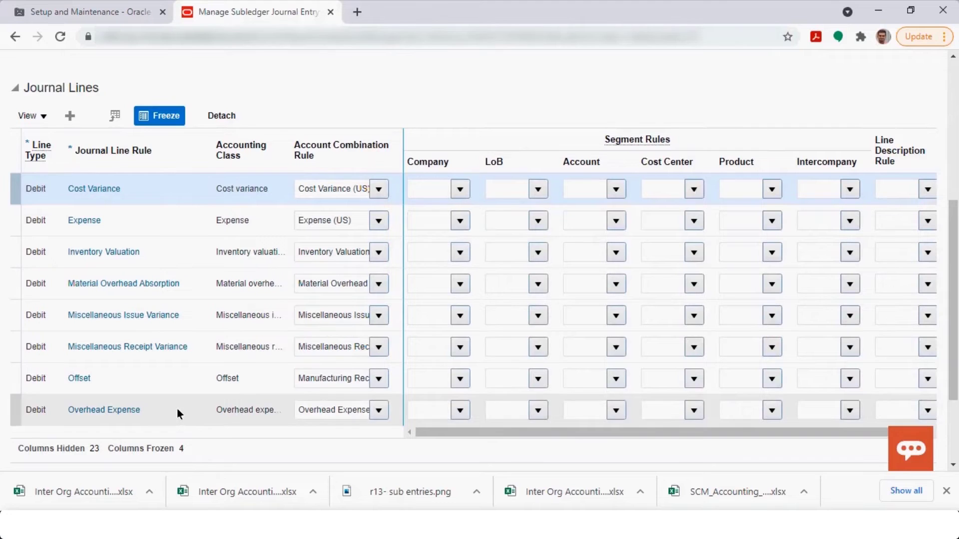
# Switch to the SCM_Accounting_Fusion_V1.1 workbook in Excel and check the Miscellaneous Receipt debit and credit accounts on the Inventory sheet.
pyautogui.hotkey('alt', 'Tab')
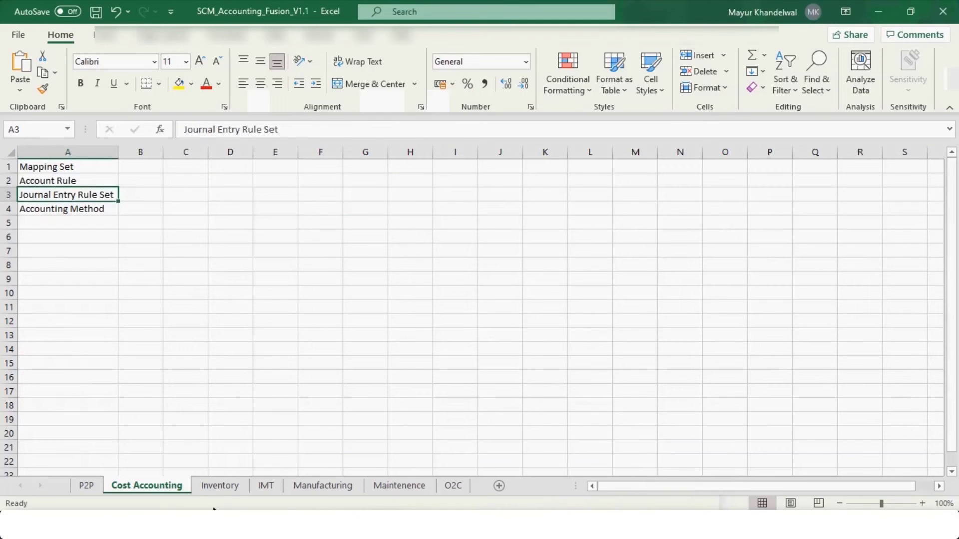
pyautogui.click(215, 487)
pyautogui.click(182, 394)
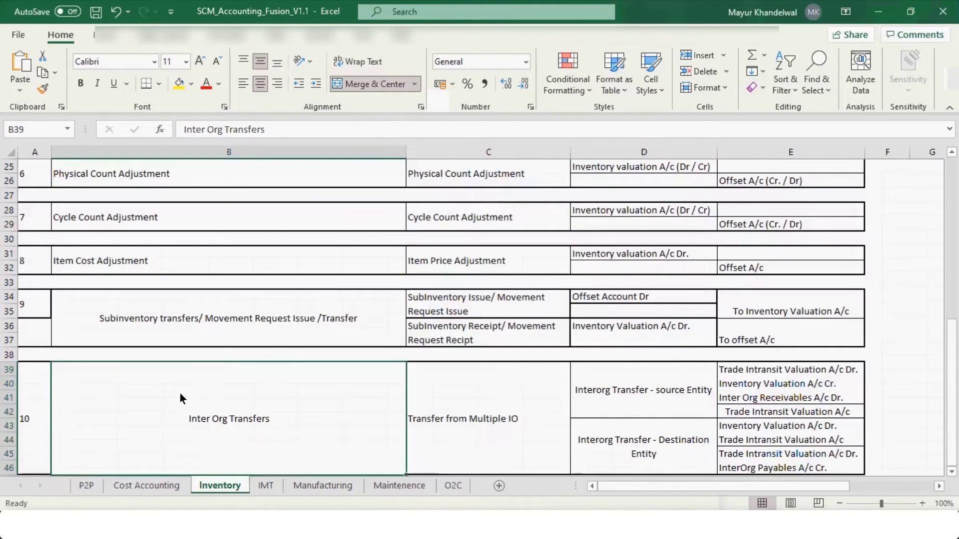
pyautogui.press('Up')
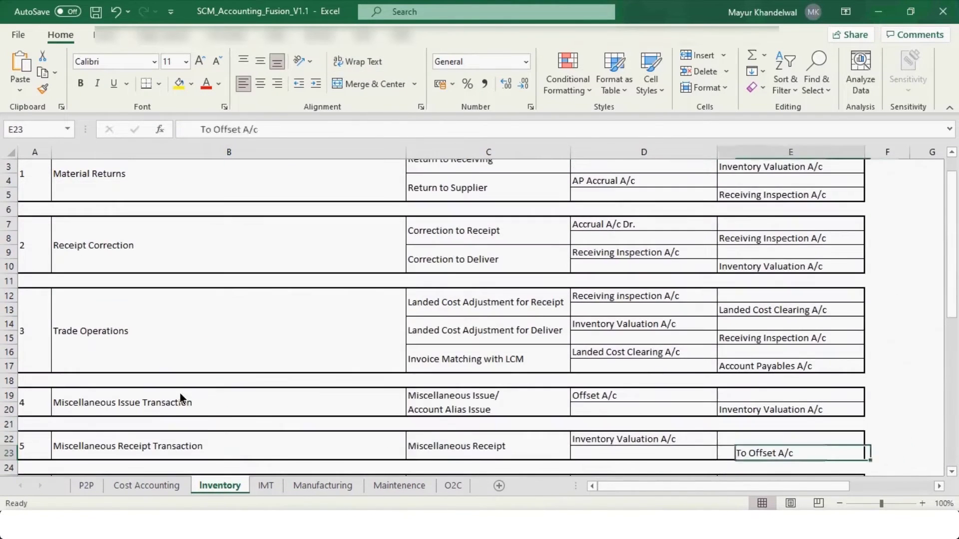
pyautogui.press('Left')
pyautogui.press('Up')
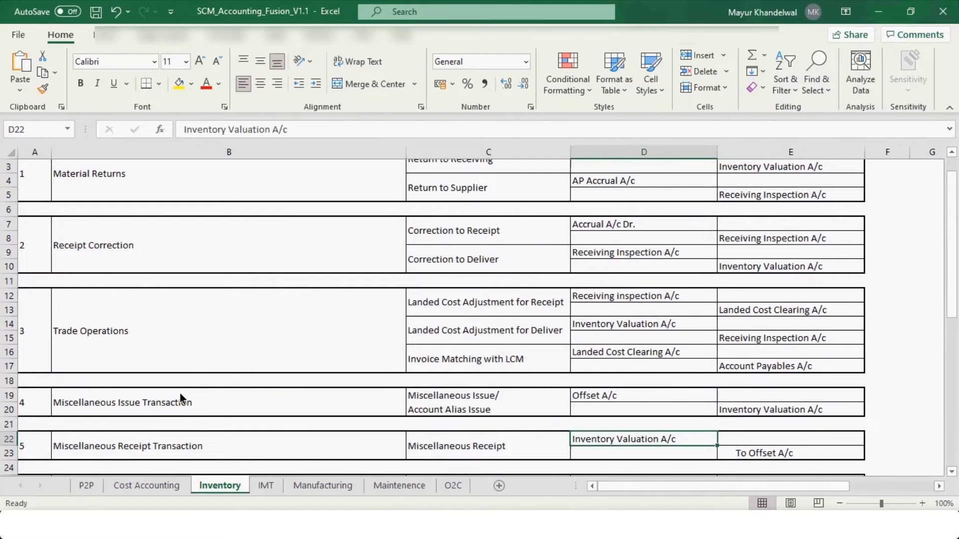
pyautogui.press('Right')
pyautogui.press('Down')
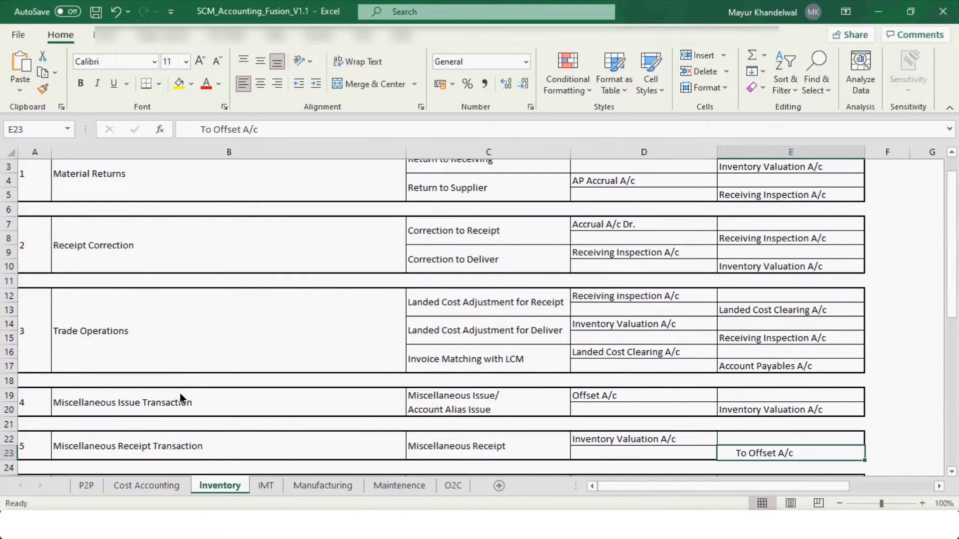
# Return to the rule set in Chrome and select the Inventory Valuation debit journal line.
pyautogui.hotkey('alt', 'Tab')
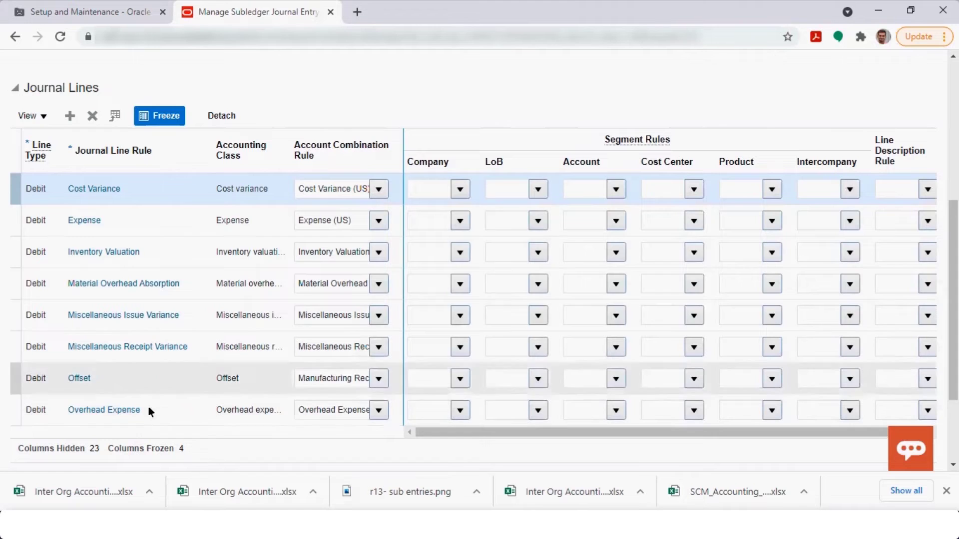
pyautogui.click(160, 251)
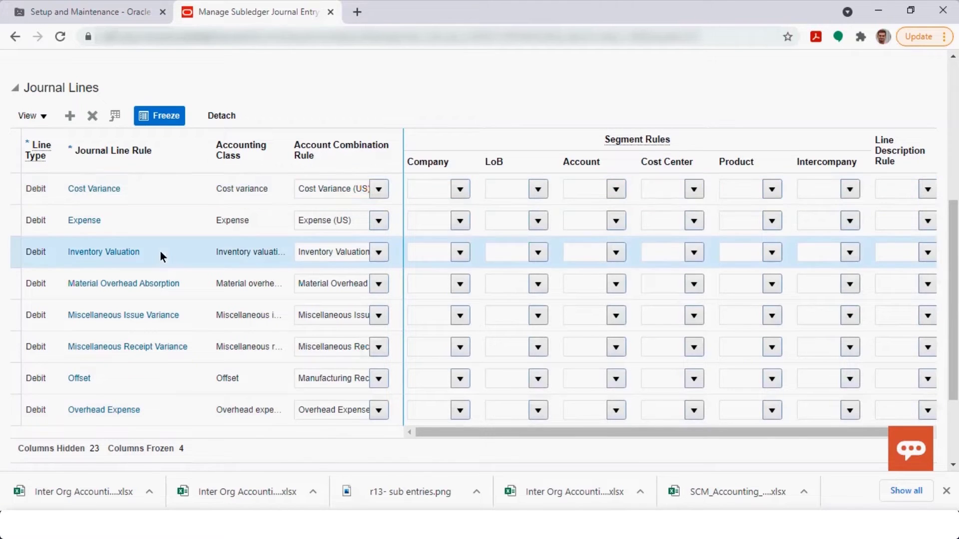
# Look through the account combination rules offered for the Inventory Valuation line, review the rule set's other debit lines, and leave it without saving.
pyautogui.click(378, 252)
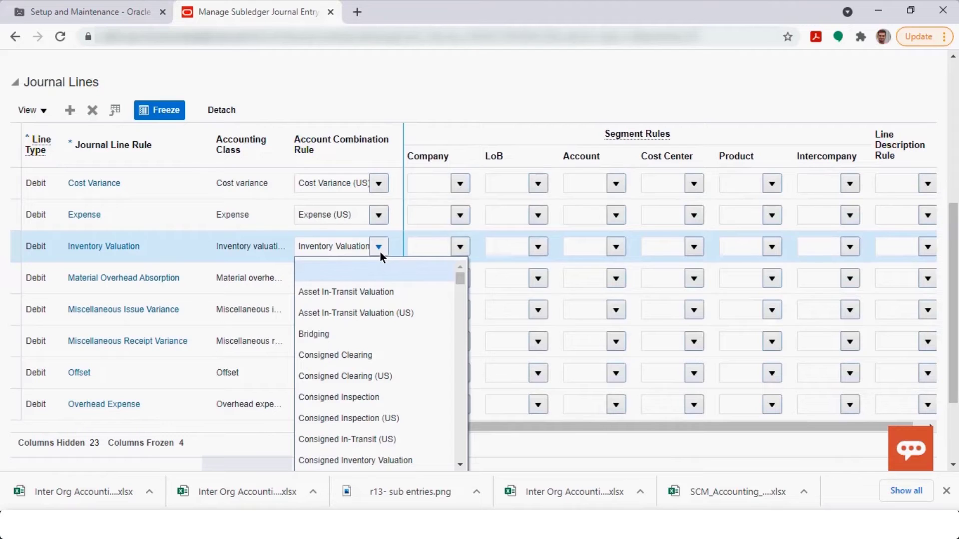
pyautogui.click(273, 77)
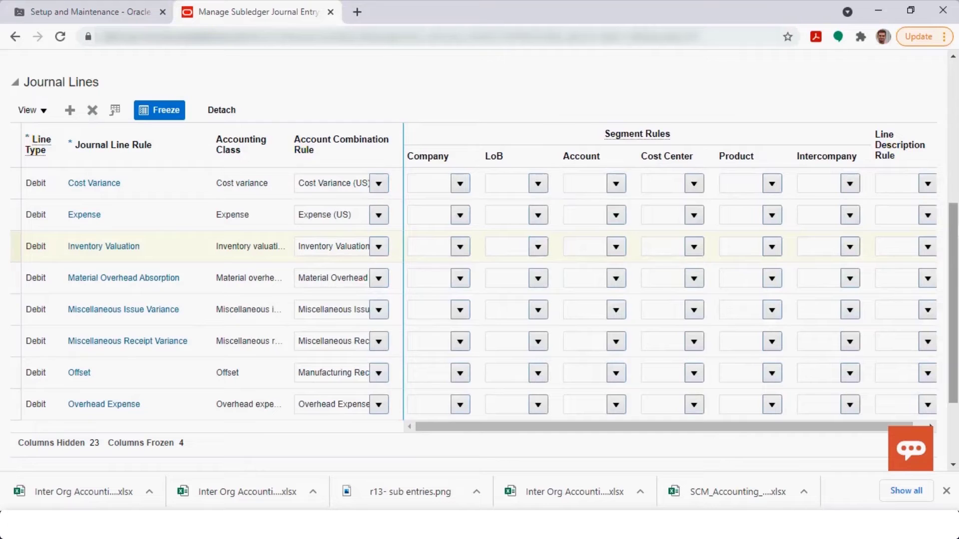
pyautogui.scroll(-2, 474, 264)
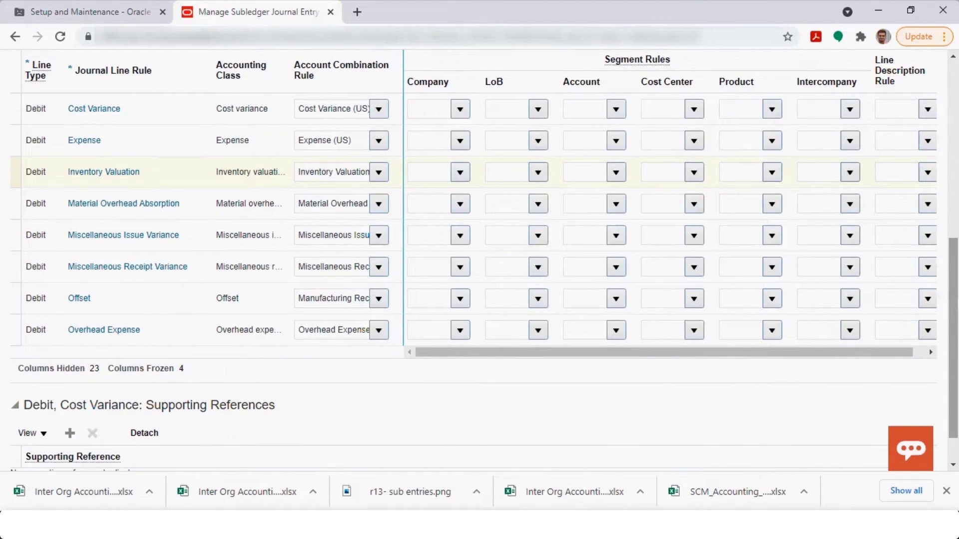
pyautogui.rightClick(958, 263)
pyautogui.click(666, 420)
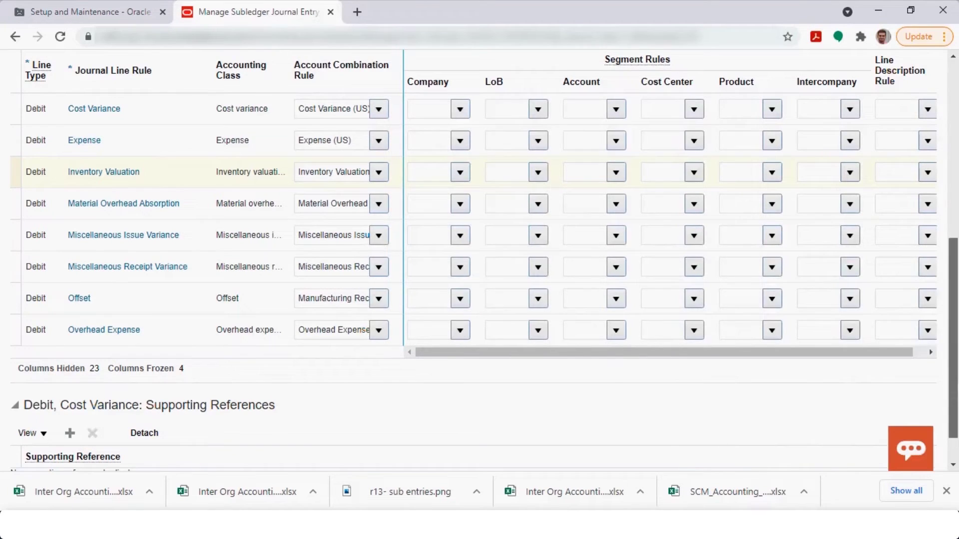
pyautogui.scroll(8, 950, 220)
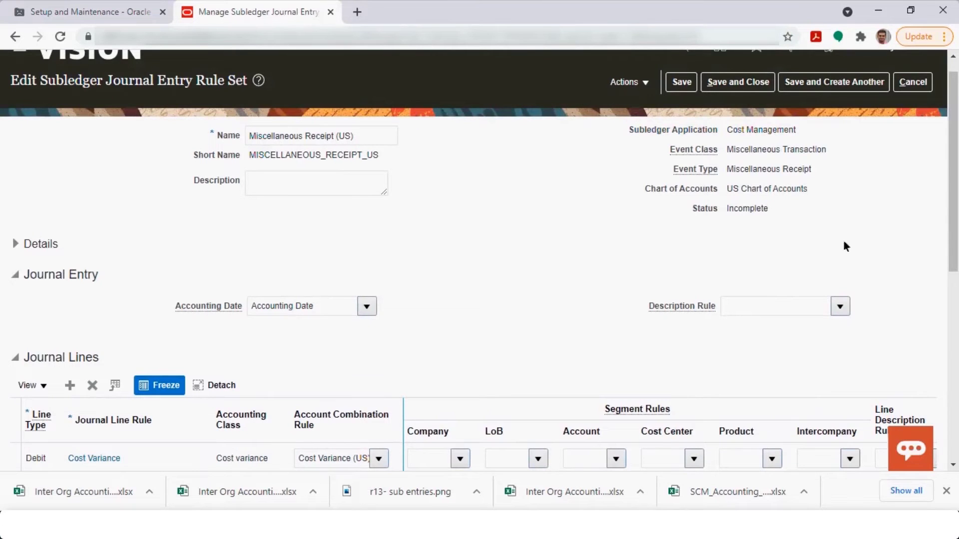
pyautogui.scroll(-5, 953, 225)
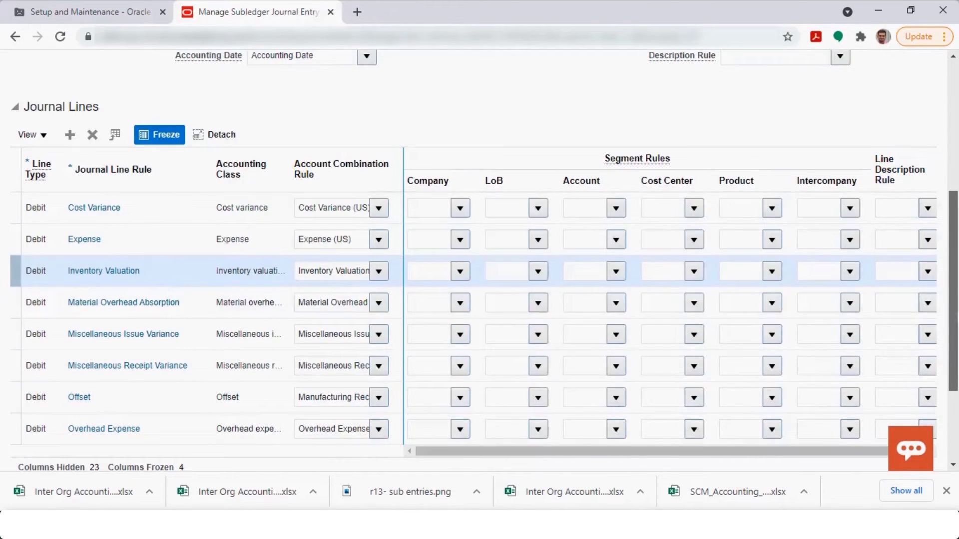
pyautogui.scroll(5, 897, 307)
pyautogui.click(918, 108)
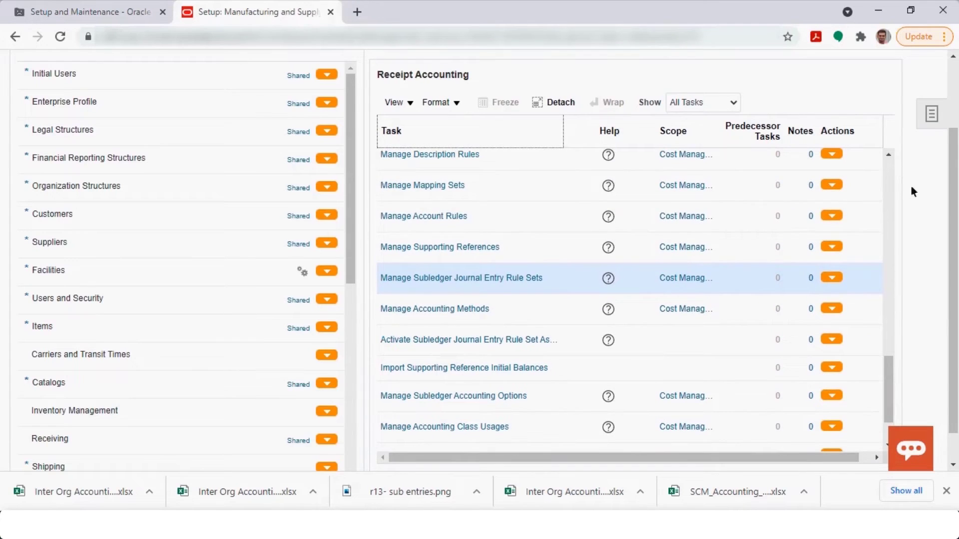
# Open the Manage Account Rules task, search for the Miscellaneous Receipt Variance rules, and open the Oracle-created one.
pyautogui.click(456, 216)
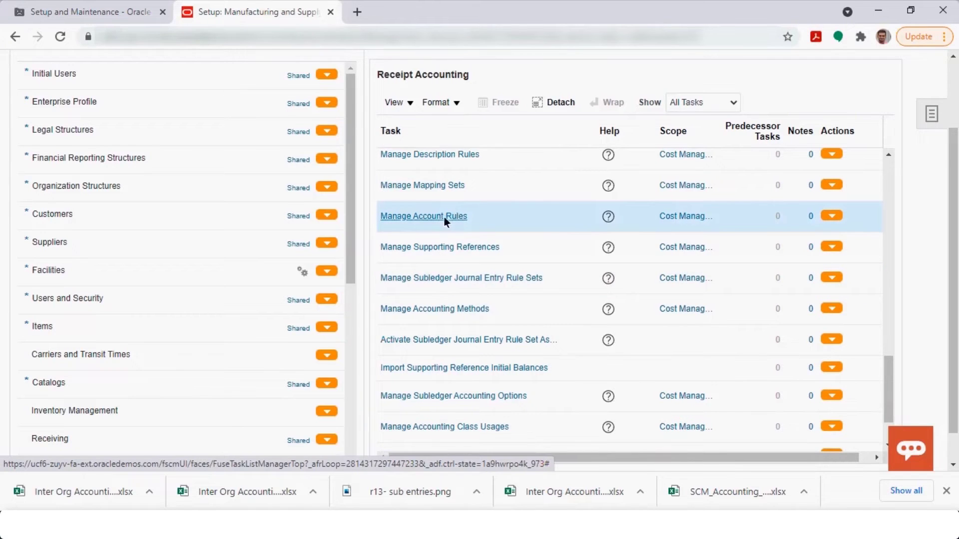
pyautogui.click(452, 215)
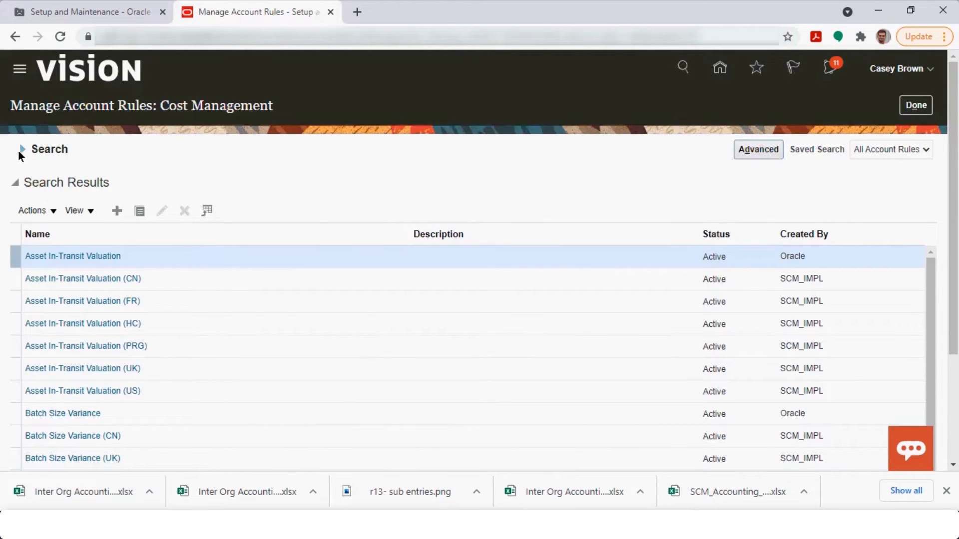
pyautogui.click(148, 159)
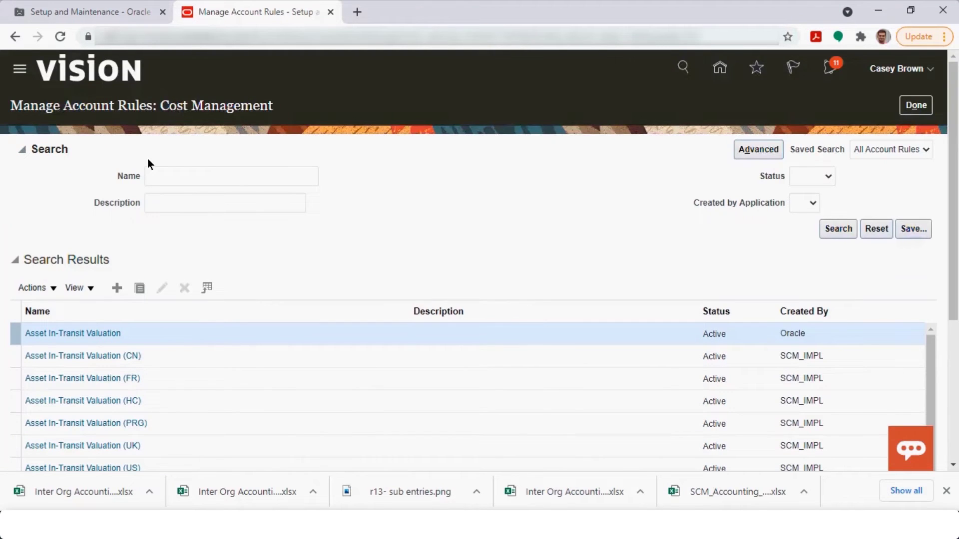
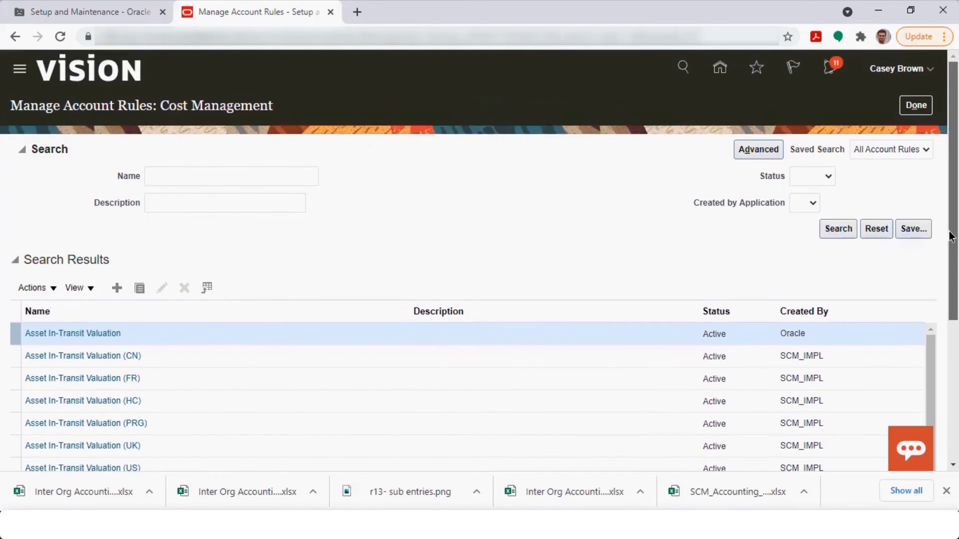
pyautogui.moveTo(954, 262); pyautogui.dragTo(954, 265)
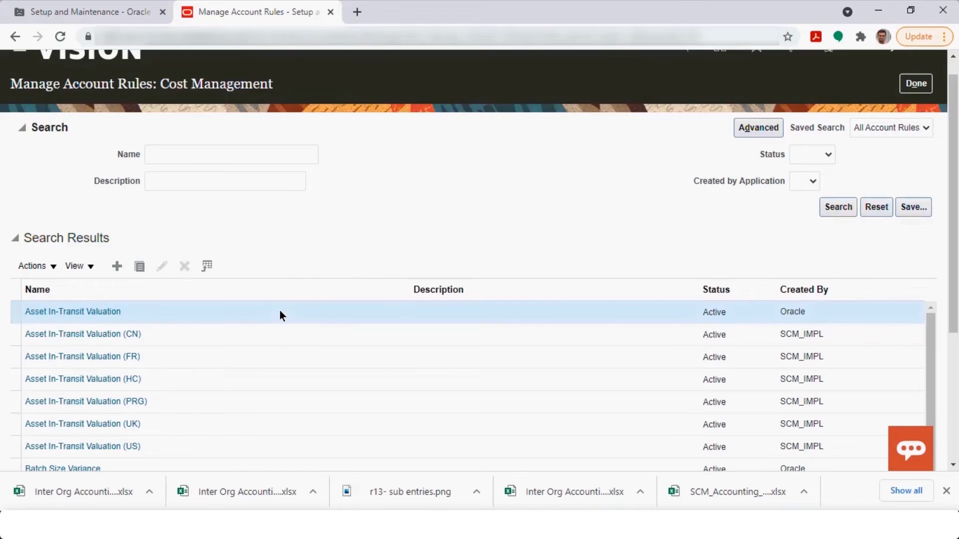
pyautogui.click(290, 344)
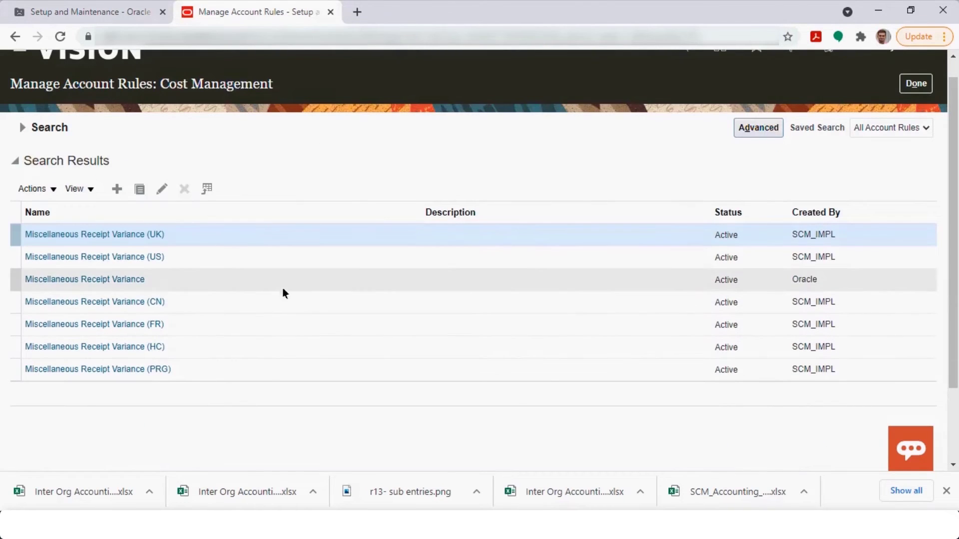
pyautogui.click(381, 286)
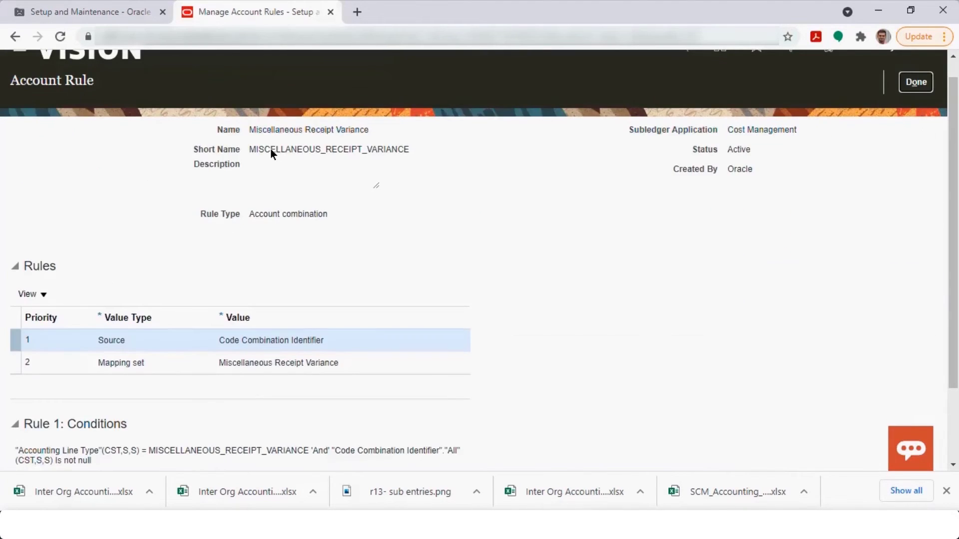
# Examine the conditions of the Source and Mapping set rules in Miscellaneous Receipt Variance, and return to the Receipt Accounting tasks.
pyautogui.scroll(-2, 574, 339)
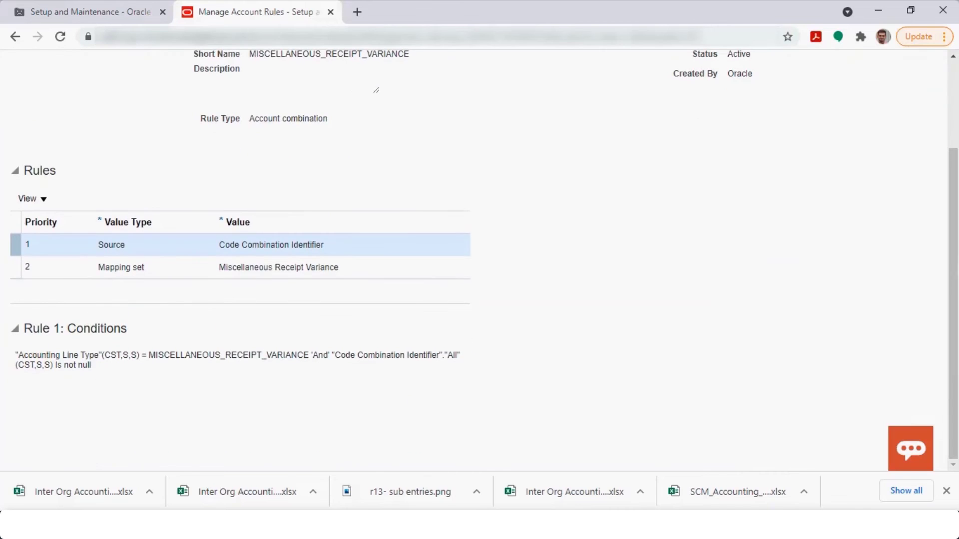
pyautogui.moveTo(144, 370); pyautogui.dragTo(14, 353)
pyautogui.click(93, 370)
pyautogui.click(145, 270)
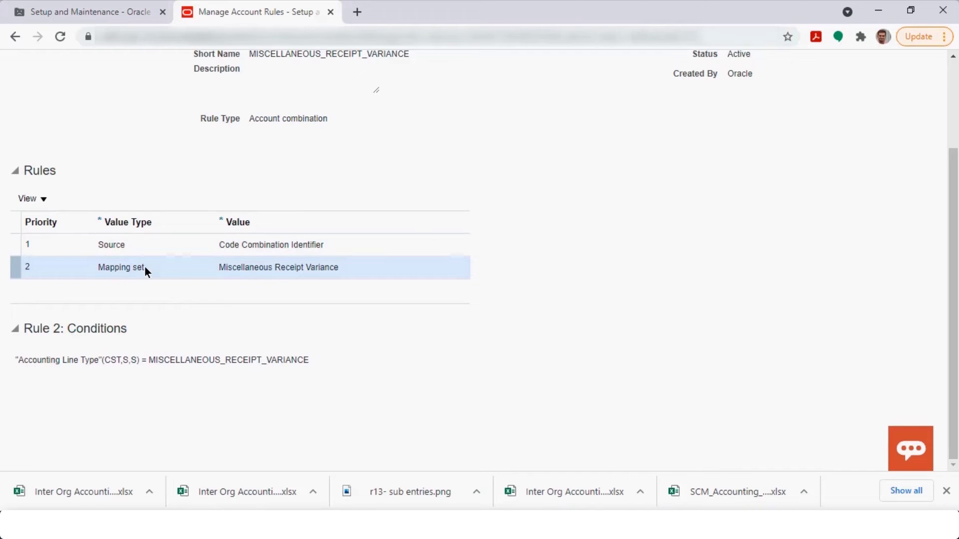
pyautogui.moveTo(156, 363); pyautogui.dragTo(228, 362)
pyautogui.click(204, 274)
pyautogui.scroll(3, 953, 304)
pyautogui.click(925, 107)
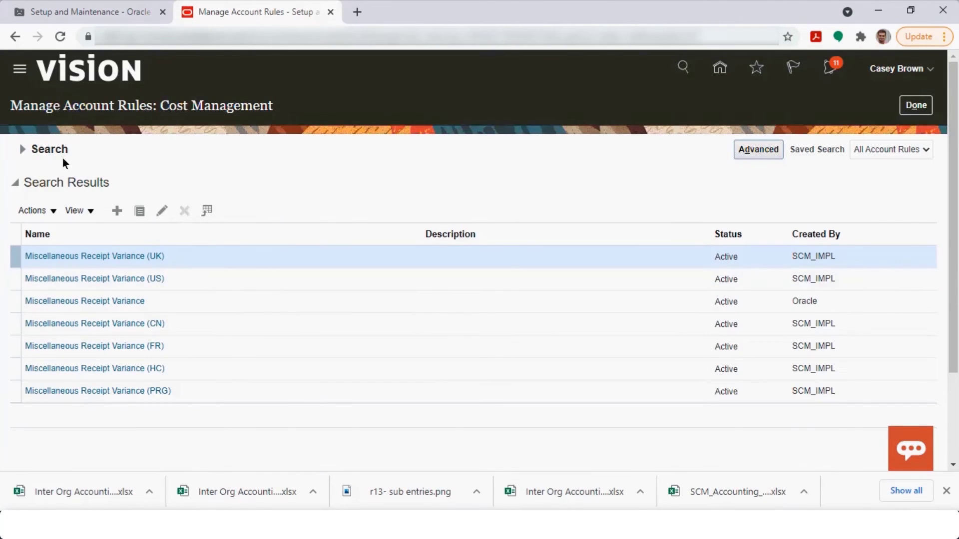
pyautogui.click(25, 148)
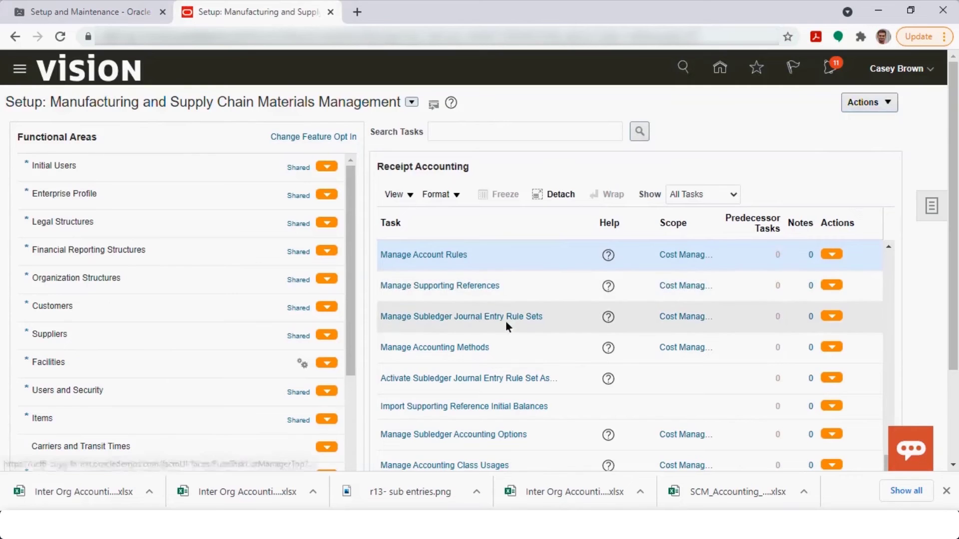
# Open the Manage Mapping Sets task for Cost Management and look through the existing mapping sets.
pyautogui.scroll(-2, 921, 233)
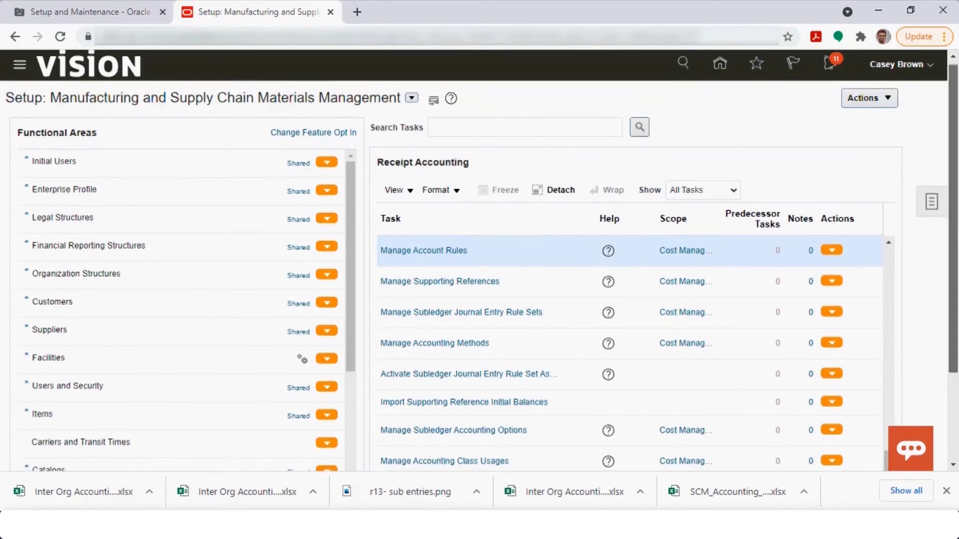
pyautogui.scroll(-2, 921, 234)
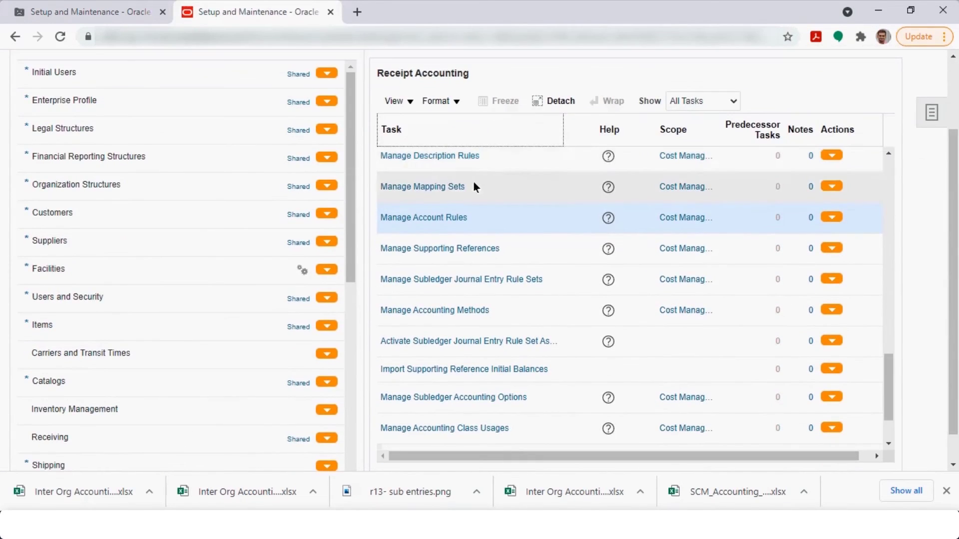
pyautogui.click(446, 187)
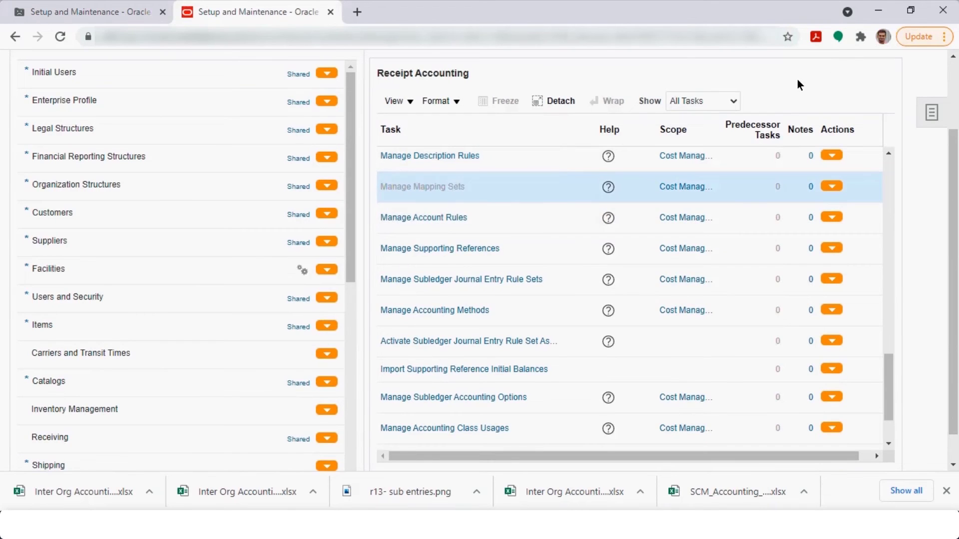
pyautogui.scroll(-2, 212, 220)
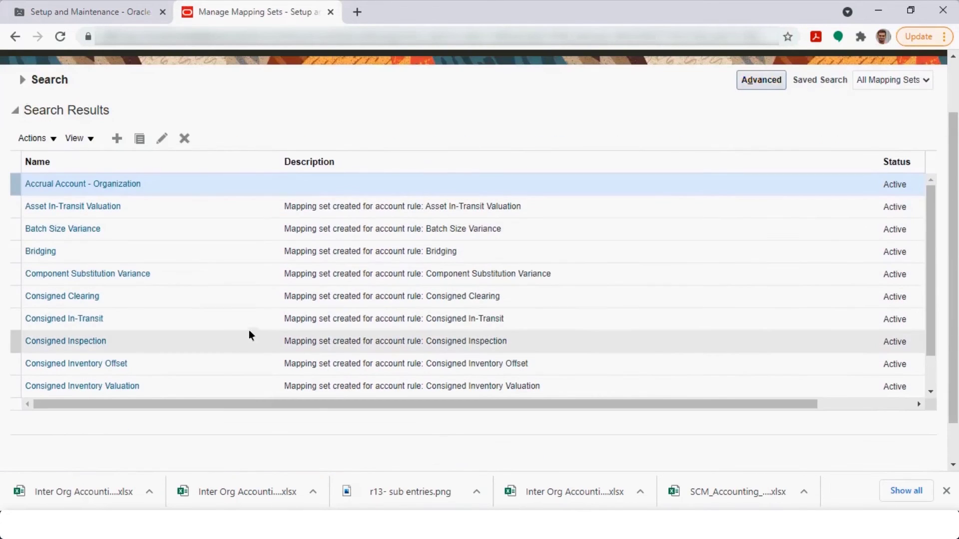
pyautogui.moveTo(927, 279); pyautogui.dragTo(931, 323)
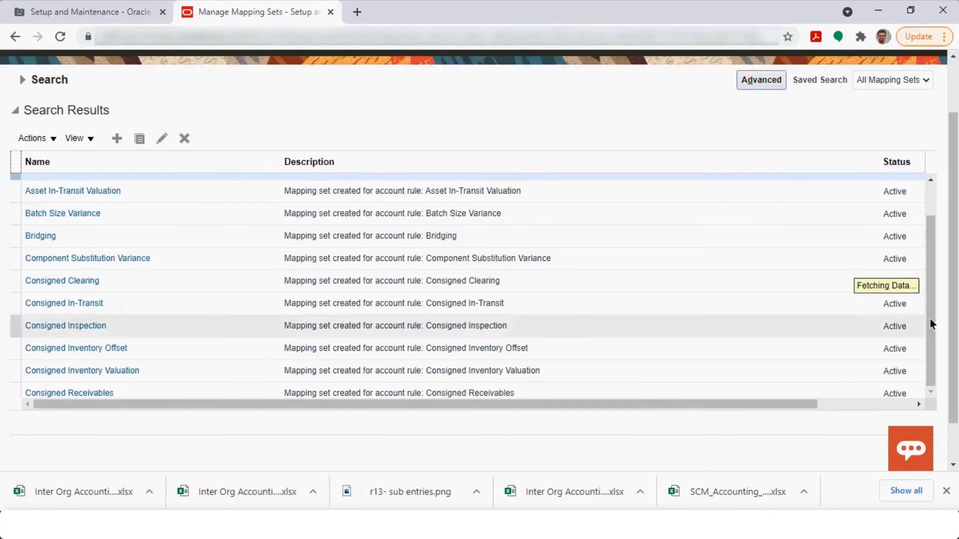
pyautogui.scroll(-1, 265, 335)
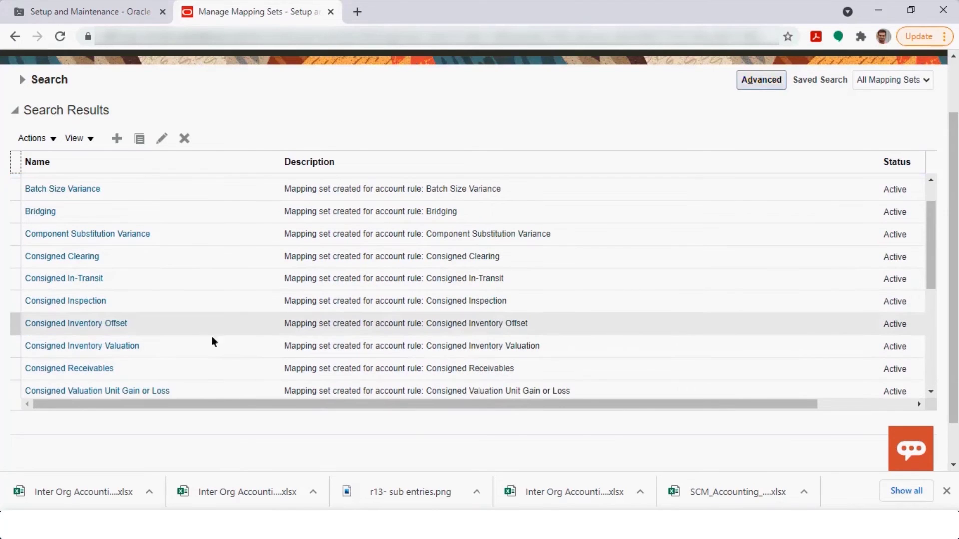
# Search the mapping sets by the name Ma and open Material Account - Organization for editing.
pyautogui.click(25, 80)
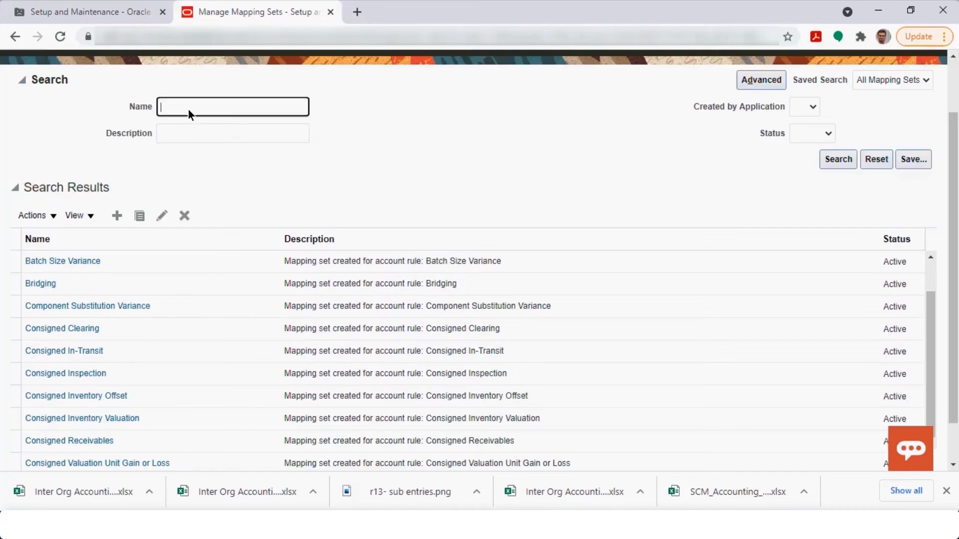
pyautogui.click(188, 109)
pyautogui.write('Ma')
pyautogui.press('Return')
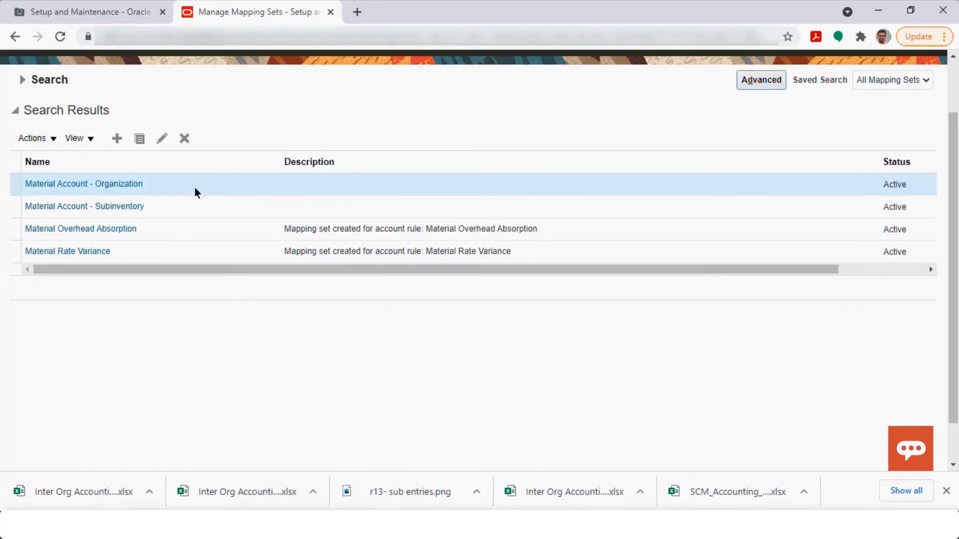
pyautogui.click(133, 184)
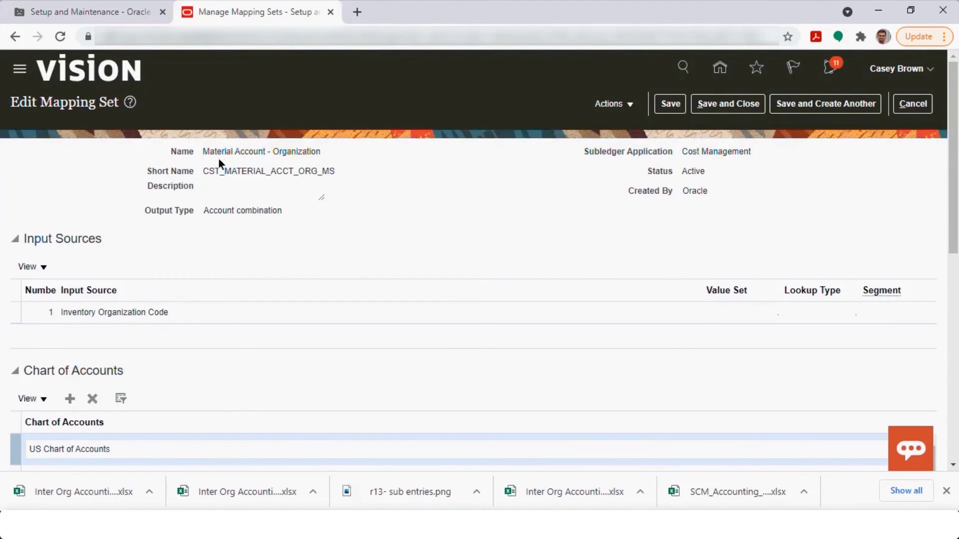
# Examine how inventory organization code 001 maps to its US Chart of Accounts combination, and leave the mapping set without saving.
pyautogui.moveTo(953, 150); pyautogui.dragTo(953, 357)
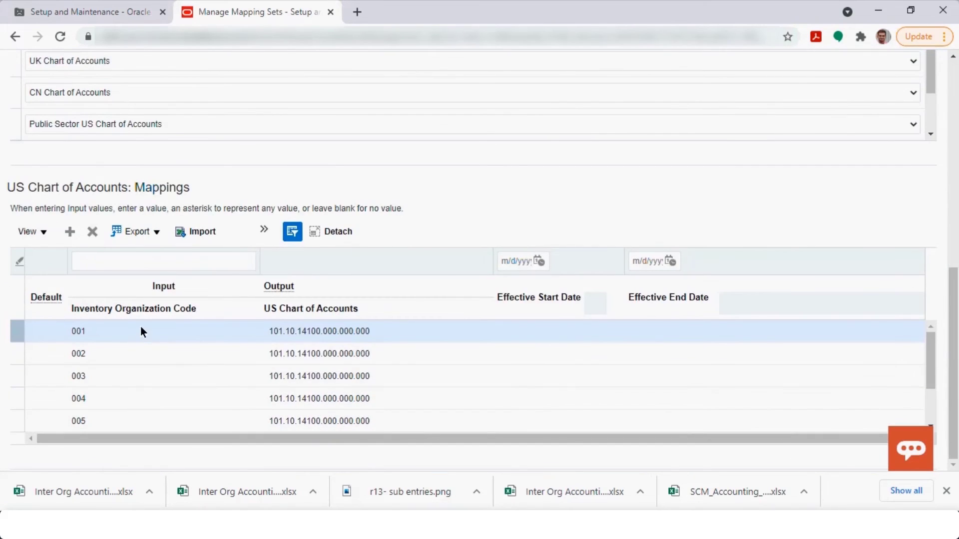
pyautogui.click(292, 332)
pyautogui.click(394, 330)
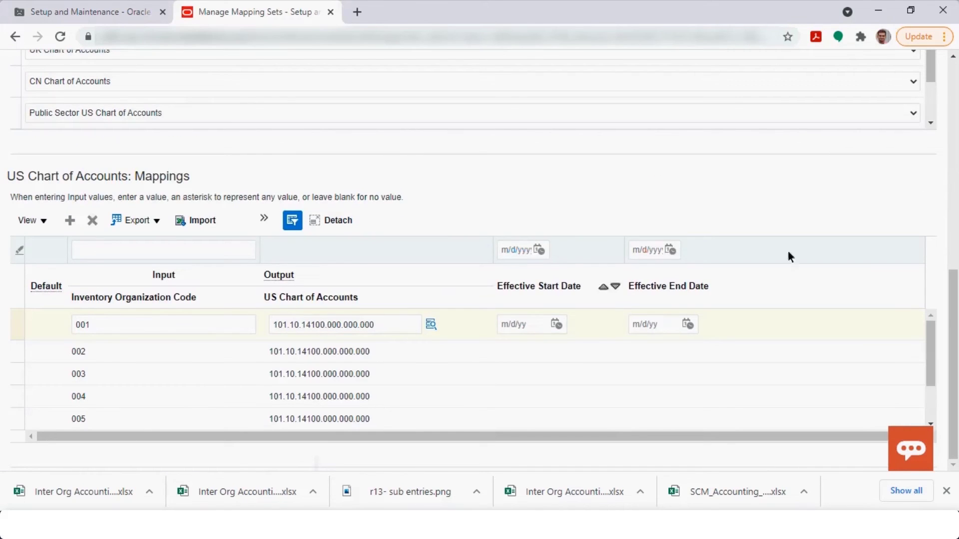
pyautogui.click(112, 327)
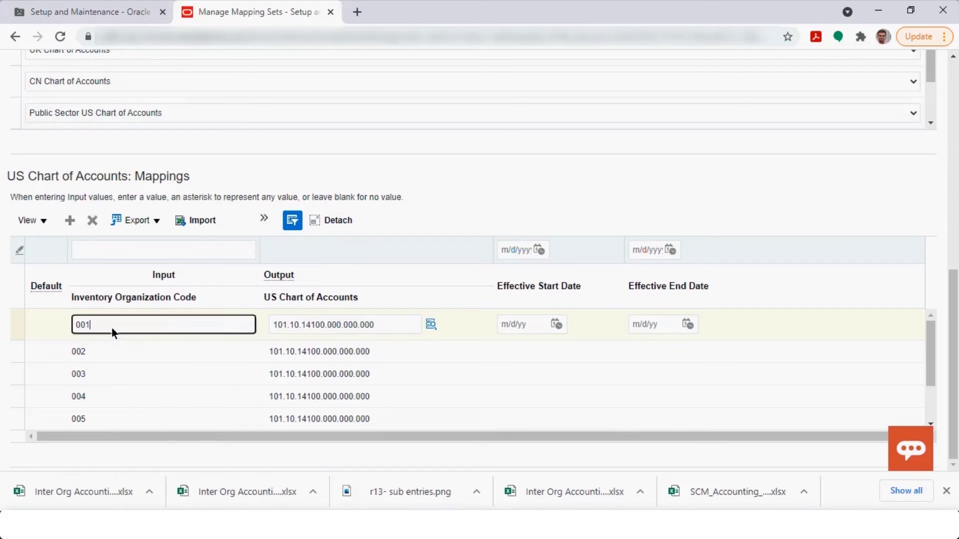
pyautogui.moveTo(352, 329); pyautogui.dragTo(214, 316)
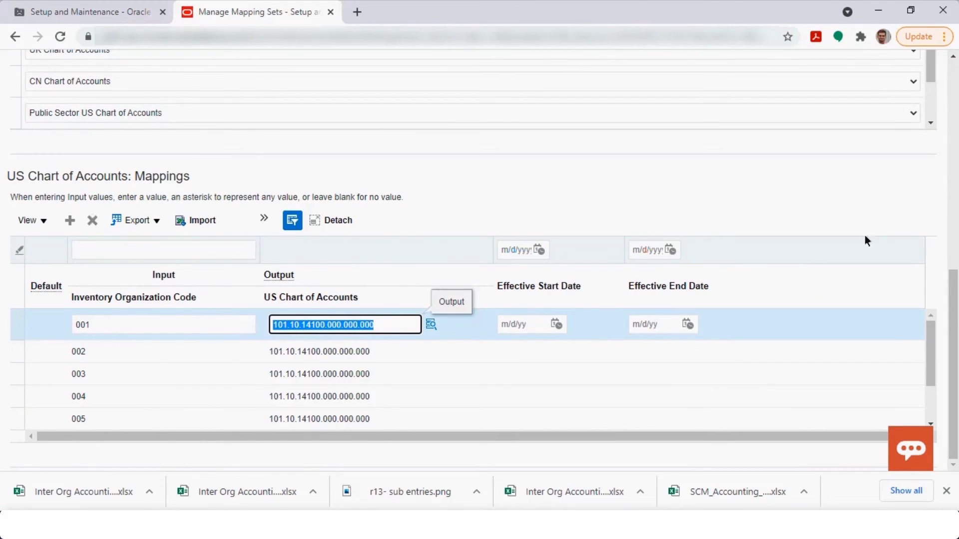
pyautogui.scroll(1, 953, 283)
pyautogui.scroll(5, 352, 198)
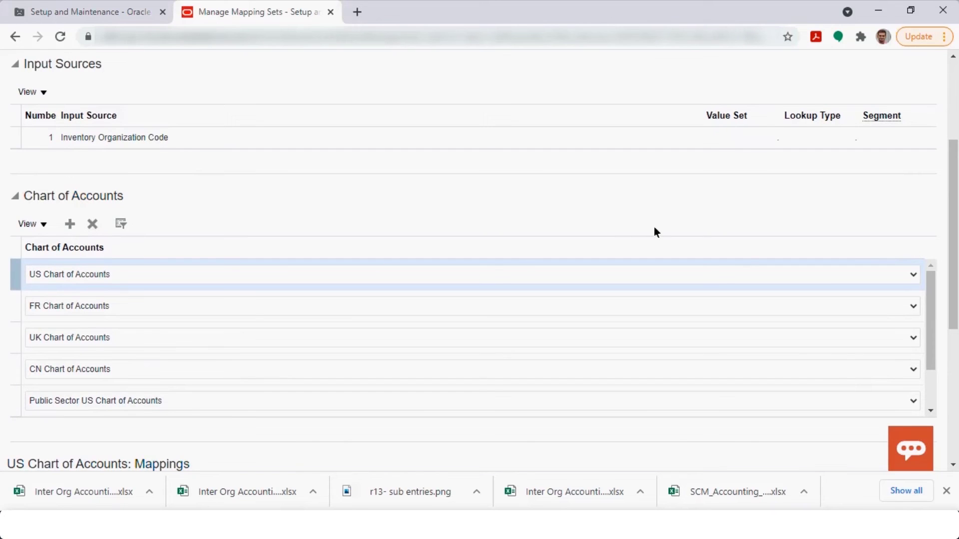
pyautogui.moveTo(953, 235); pyautogui.dragTo(953, 157)
pyautogui.click(915, 103)
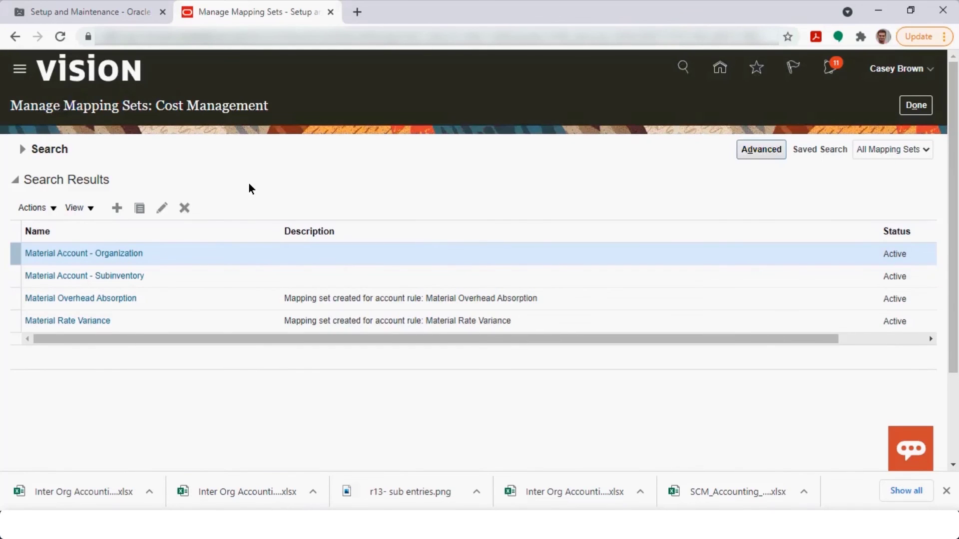
# Start a new mapping set named Inv Valuation with short name INV_VAL and the Account combination output type.
pyautogui.click(262, 157)
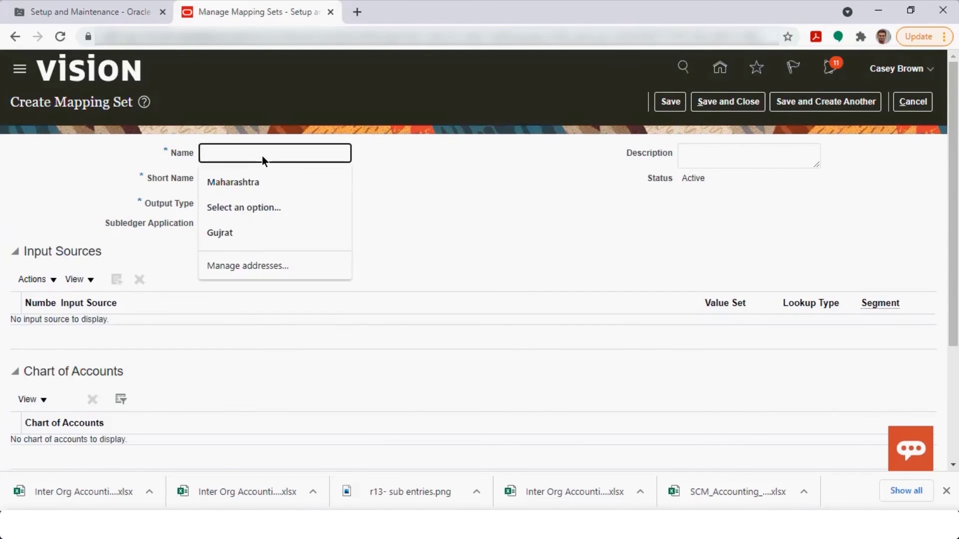
pyautogui.write('InvAV')
pyautogui.press('BackSpace')
pyautogui.press('BackSpace')
pyautogui.write('Valuation')
pyautogui.click(245, 184)
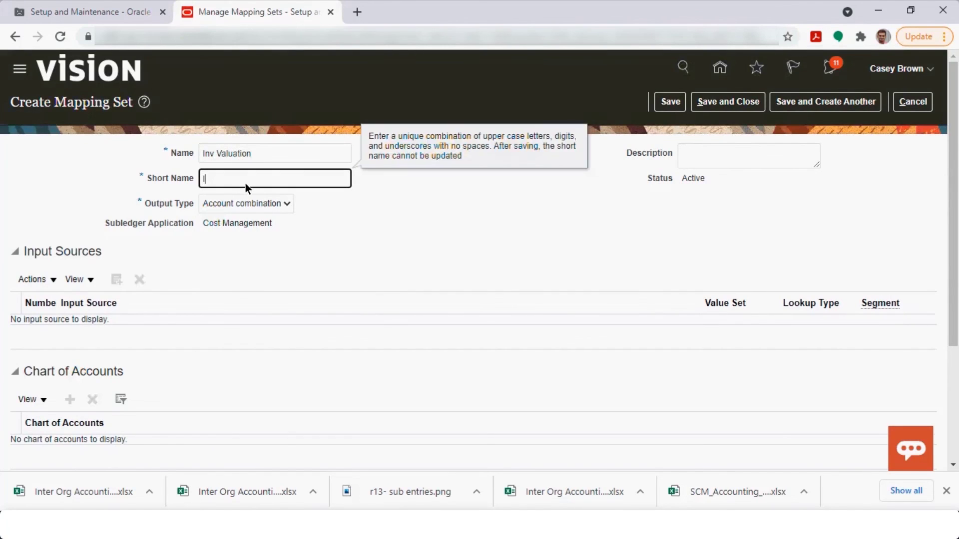
pyautogui.write('INV')
pyautogui.click(324, 223)
pyautogui.click(273, 210)
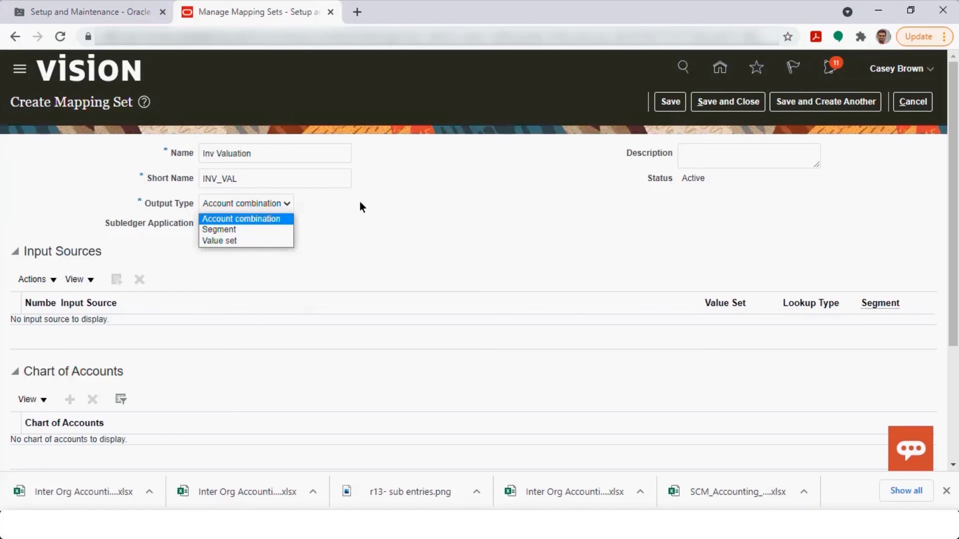
pyautogui.click(403, 211)
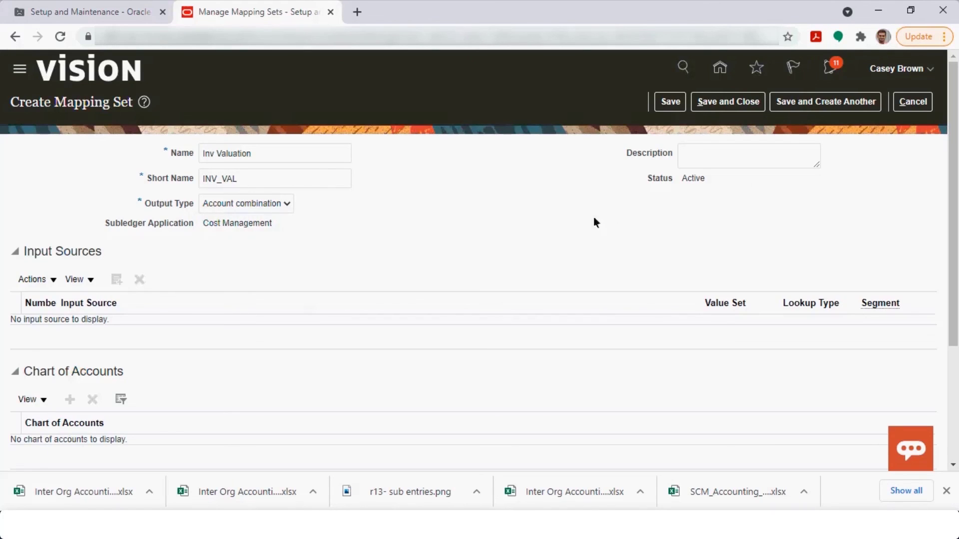
pyautogui.moveTo(955, 165)
pyautogui.mouseDown()
pyautogui.moveTo(955, 247)
pyautogui.moveTo(955, 163)
pyautogui.mouseUp()
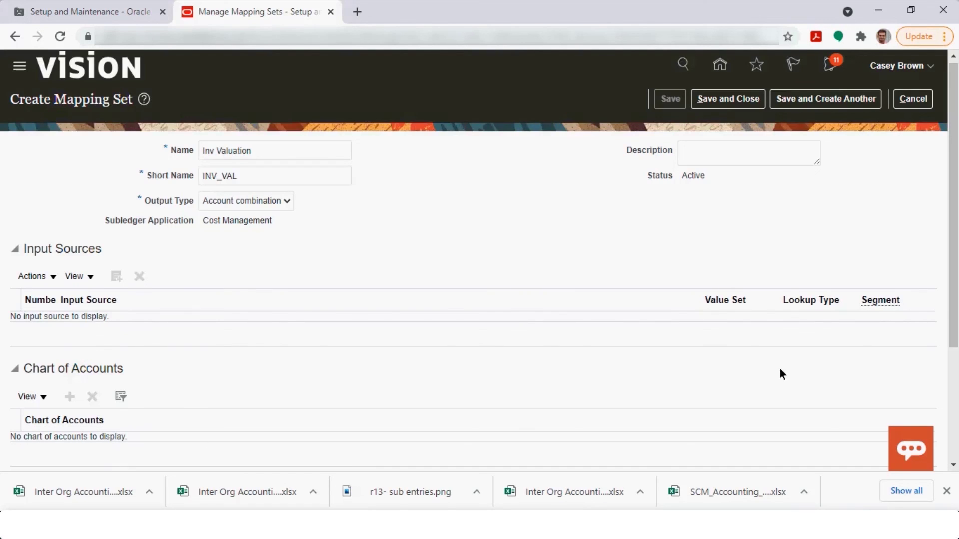
pyautogui.scroll(-3, 781, 374)
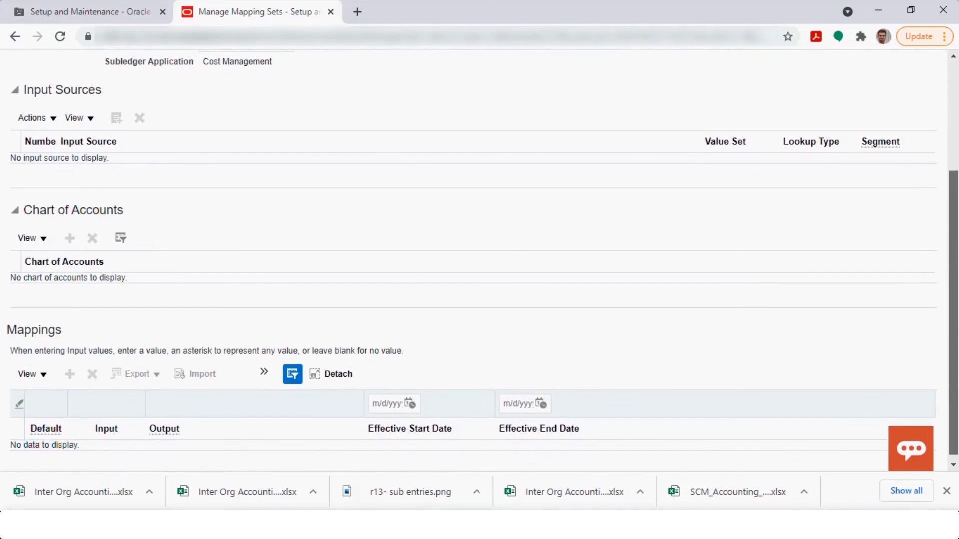